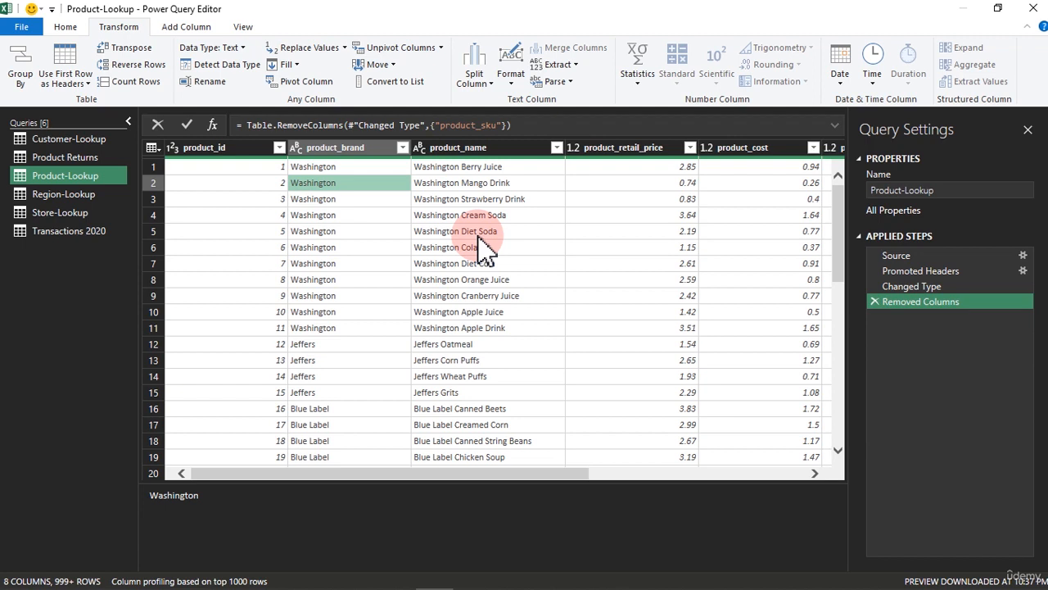
Duplicate the Product-Lookup query.
click(479, 233)
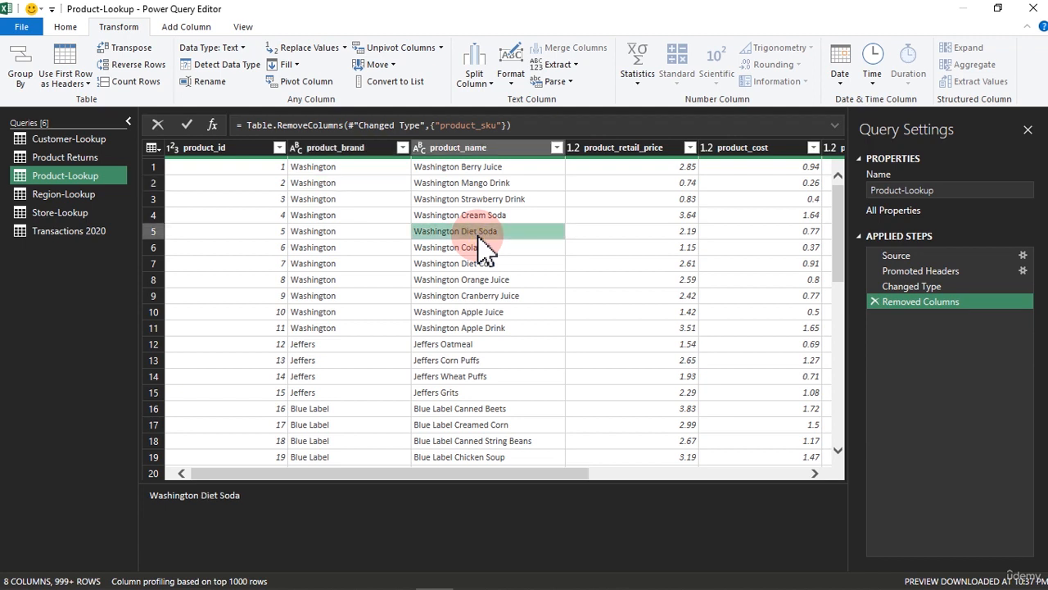
click(344, 149)
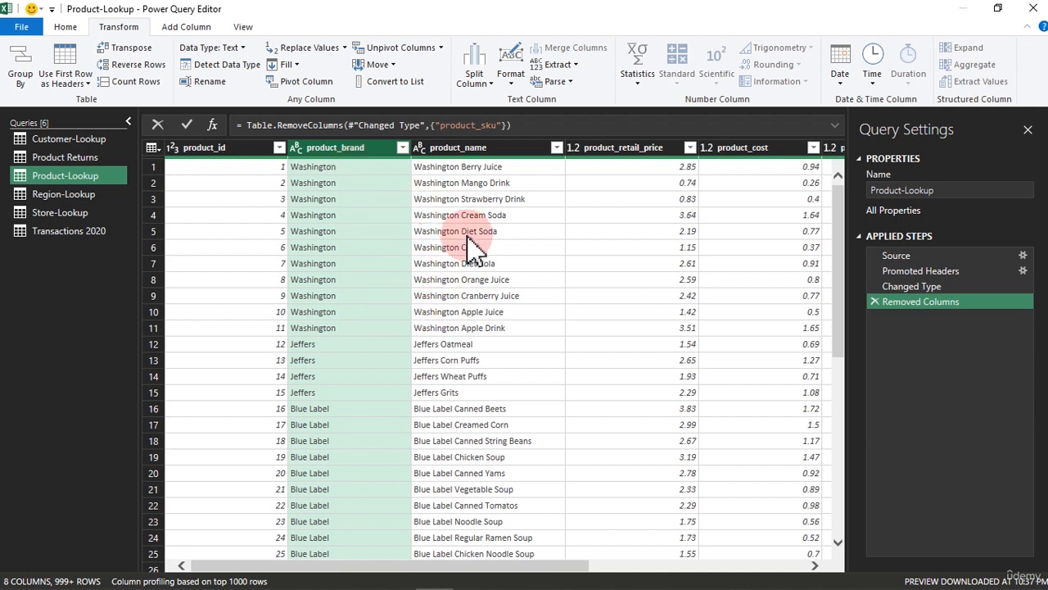
right_click(95, 181)
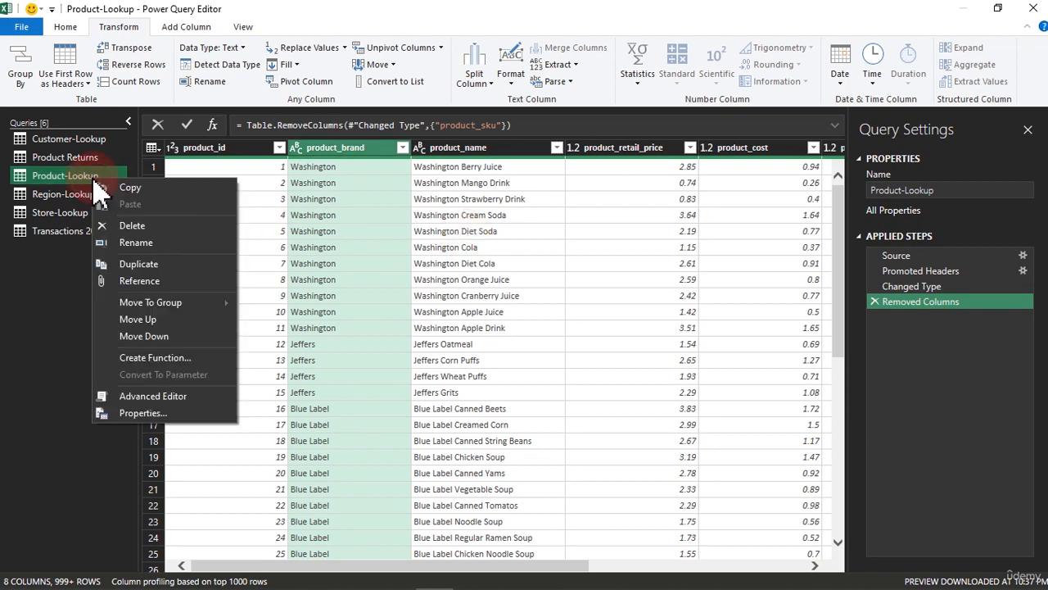
click(146, 263)
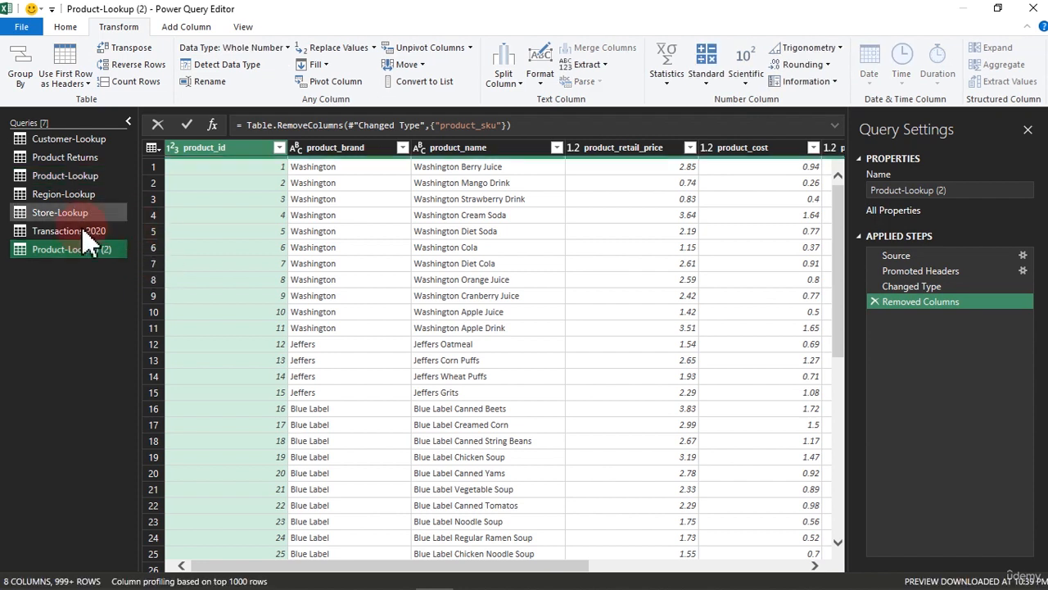
Rename the duplicated product query as Produc Brand-Lookup.
double_click(73, 252)
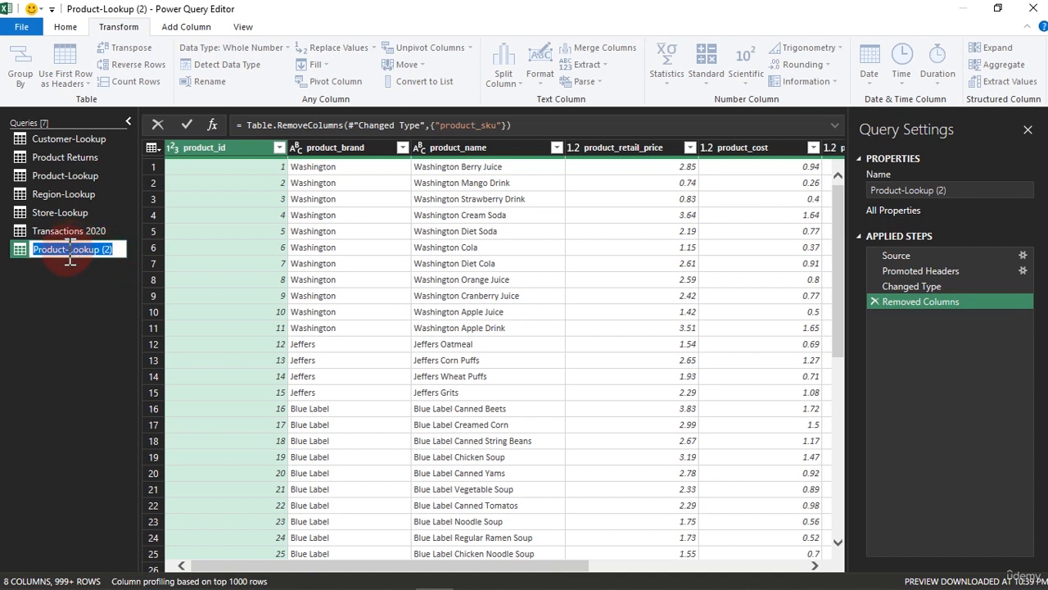
click(71, 251)
key(BackSpace)
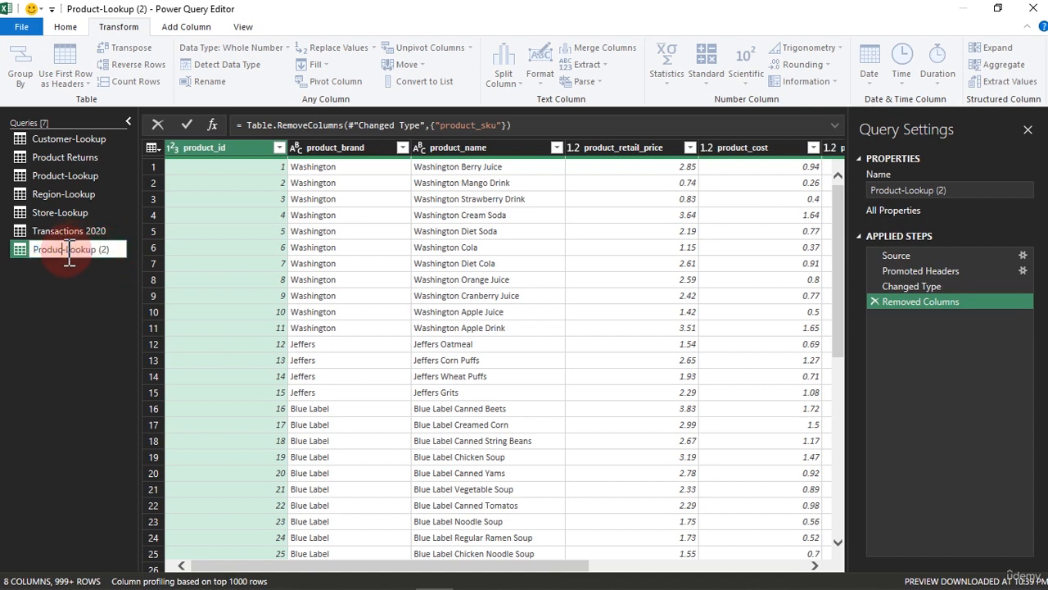
text(Brand)
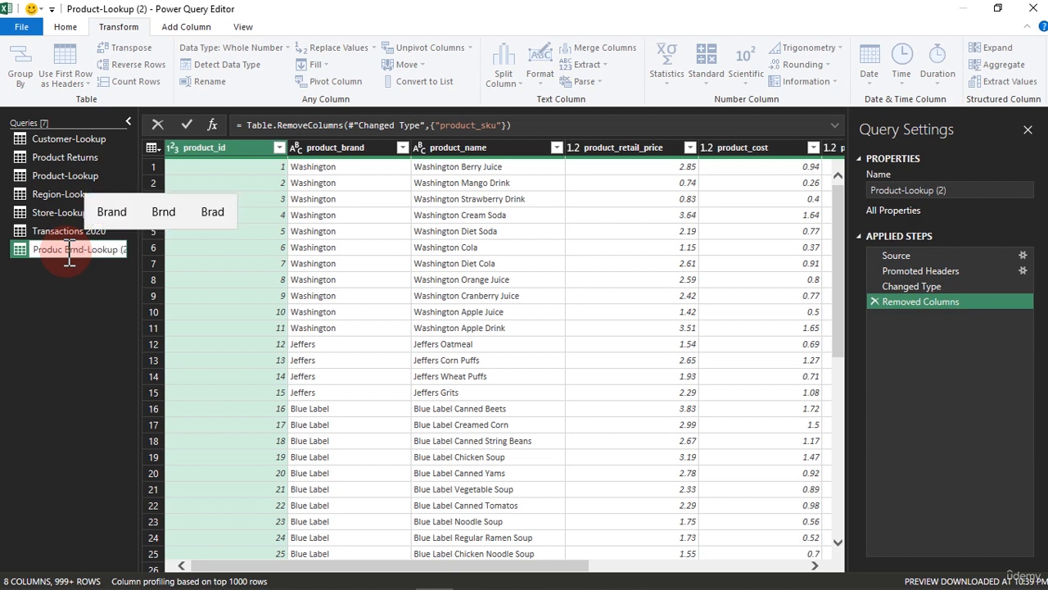
key(BackSpace)
key(BackSpace)
text(an)
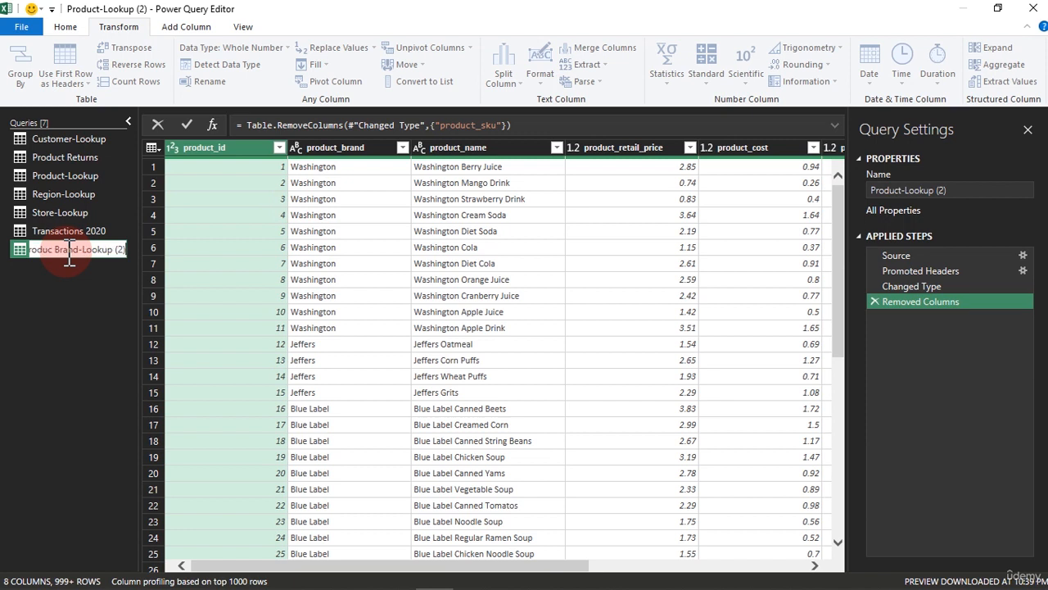
key(BackSpace)
key(BackSpace)
key(BackSpace)
key(BackSpace)
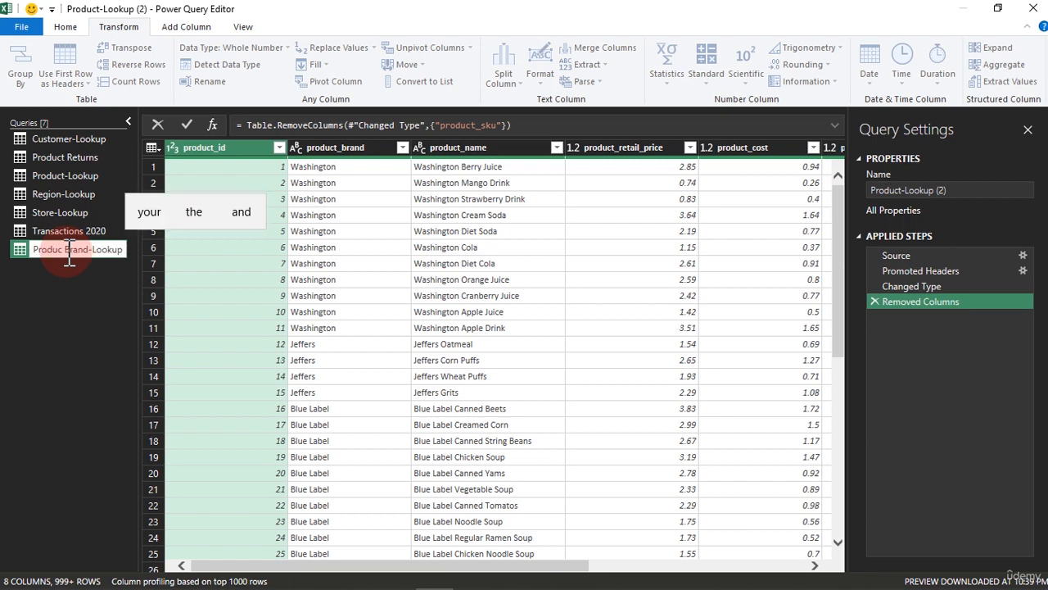
key(Return)
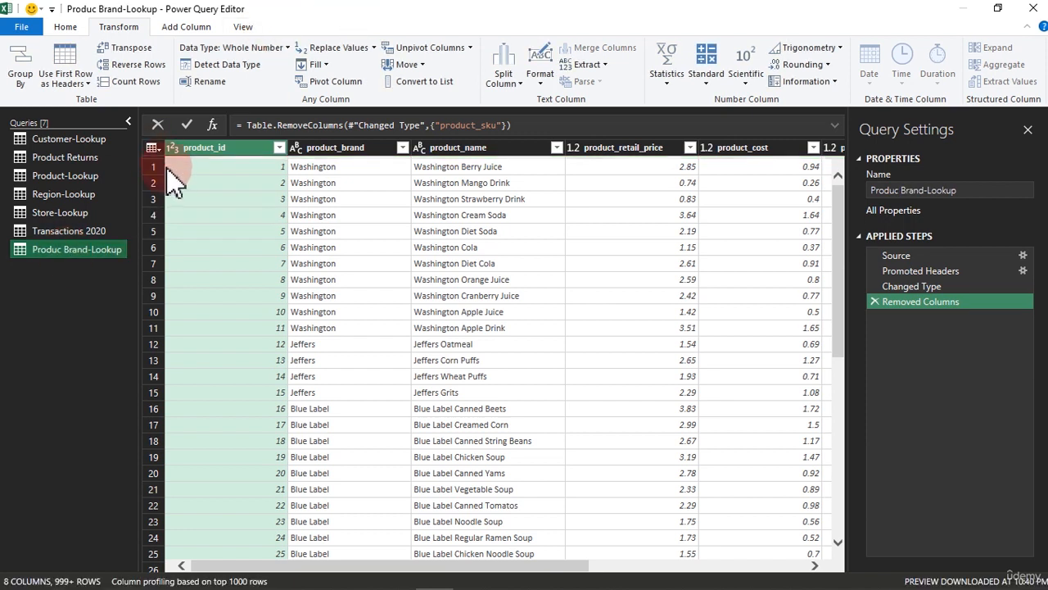
Remove all columns except product_brand from the Produc Brand-Lookup query.
click(346, 149)
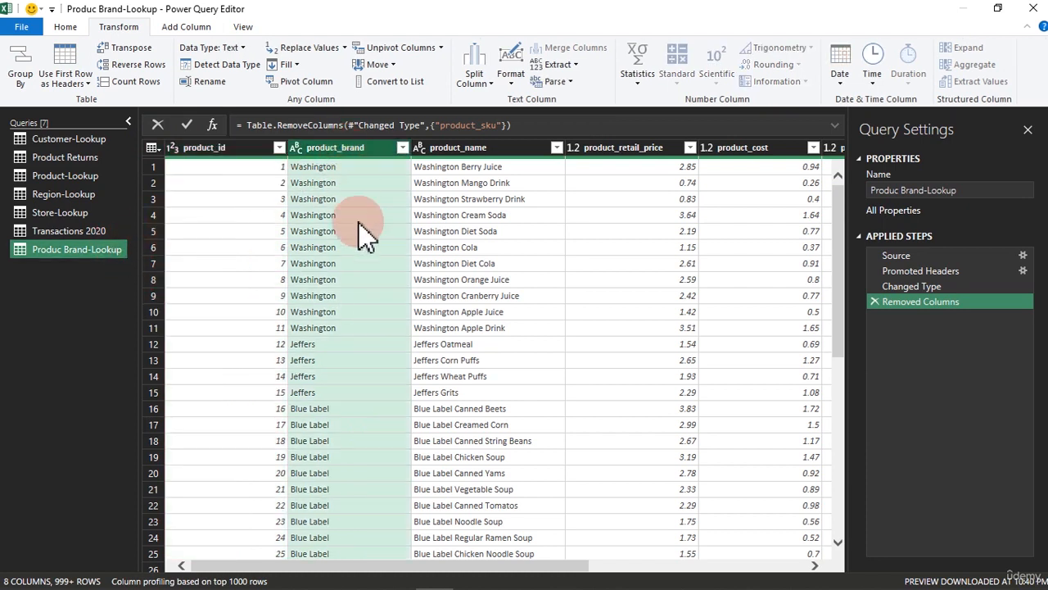
right_click(344, 151)
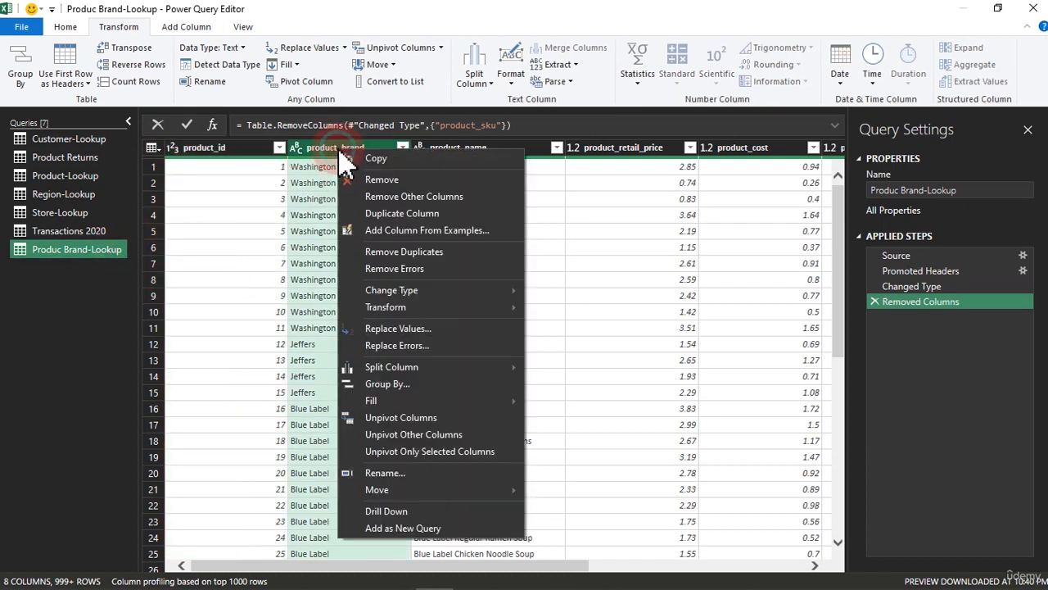
click(387, 197)
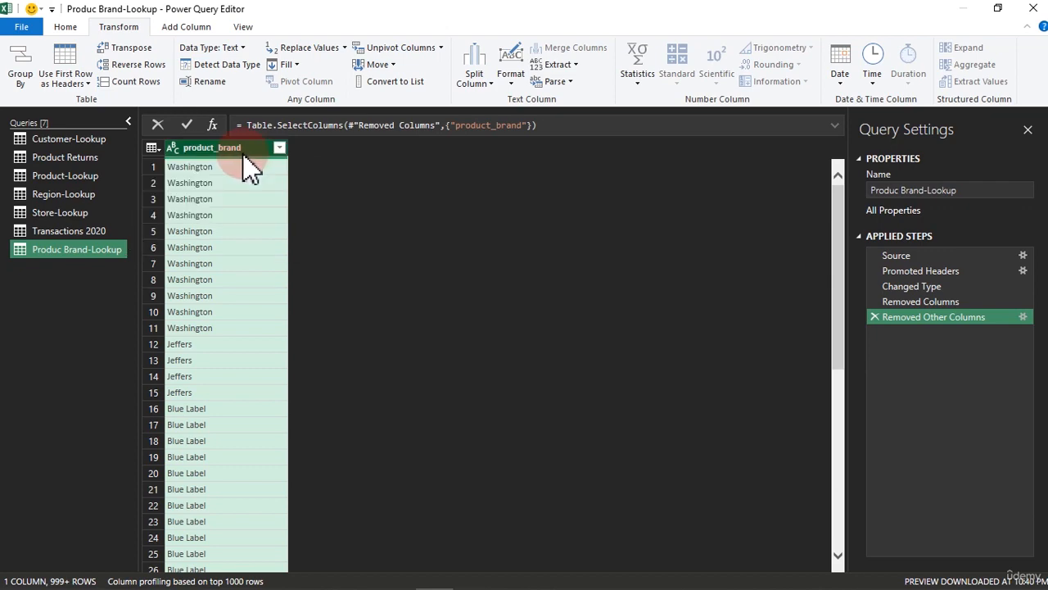
Remove the duplicate rows from the single-column brand table.
click(66, 27)
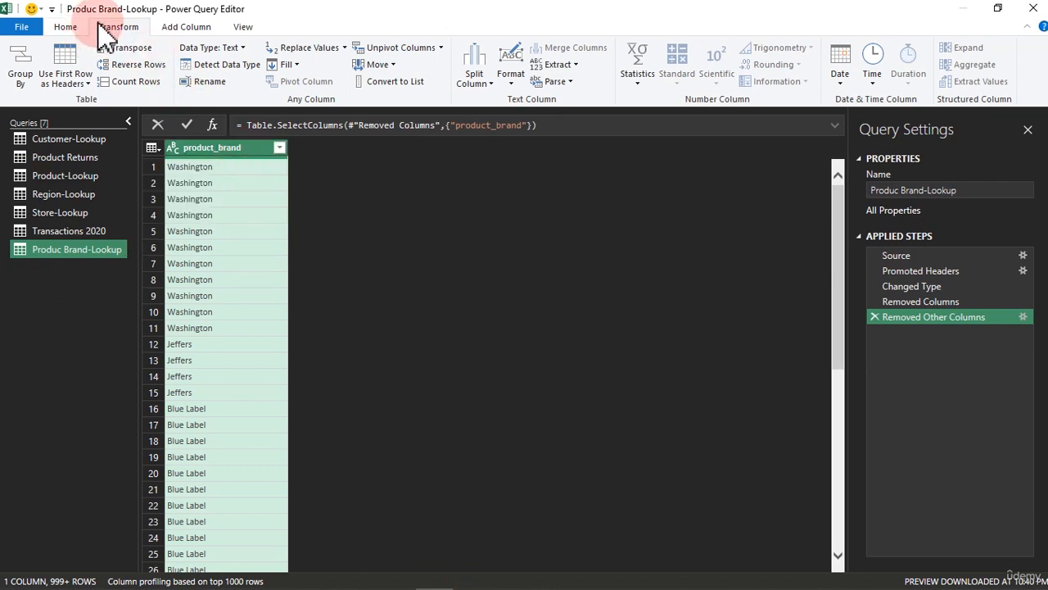
click(73, 27)
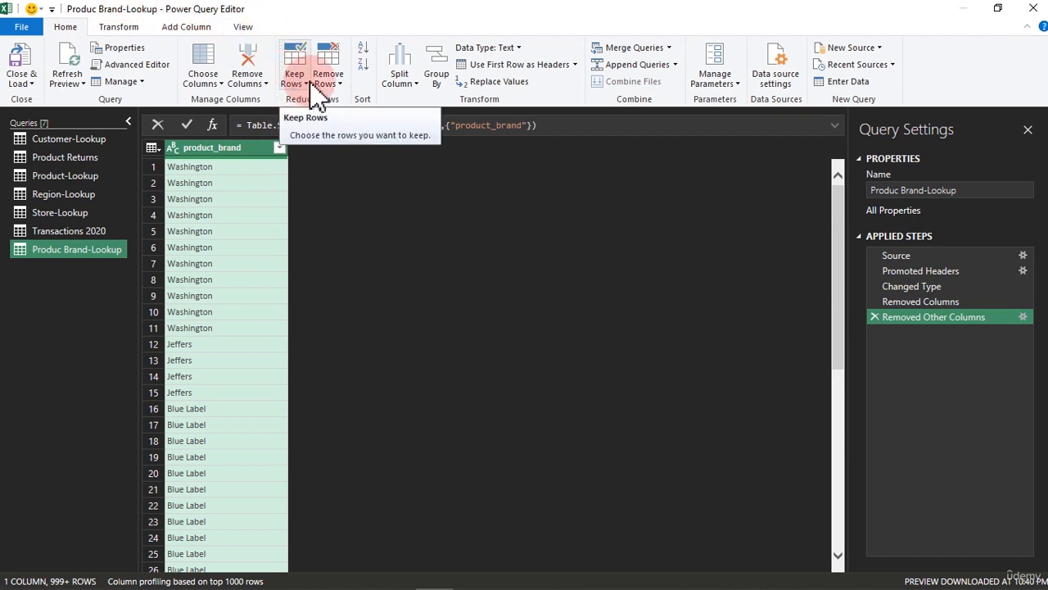
click(329, 83)
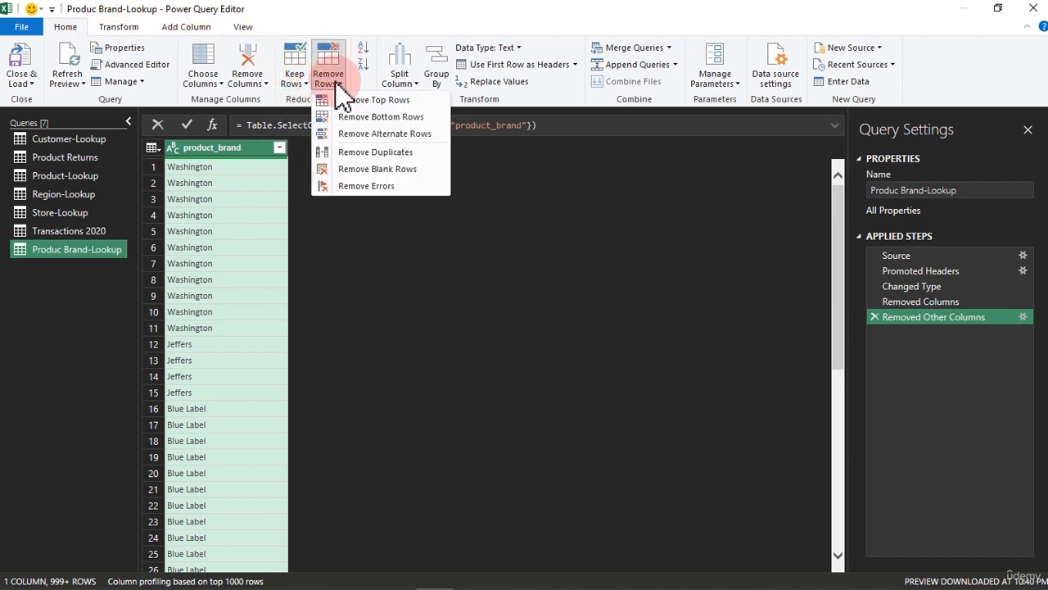
click(370, 153)
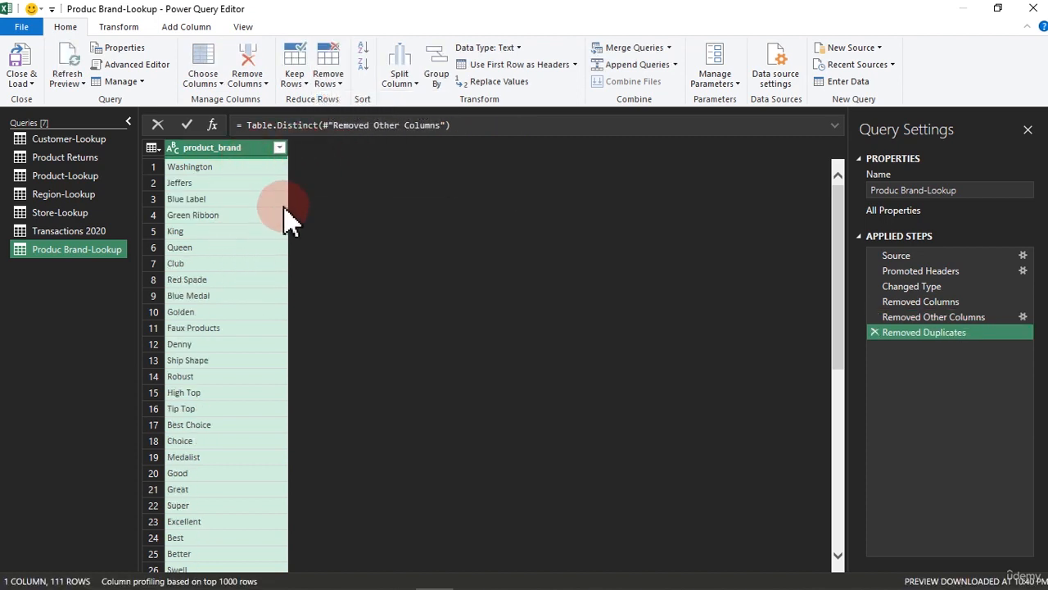
Review the product_brand filter list and delete the Removed Duplicates applied step.
click(279, 149)
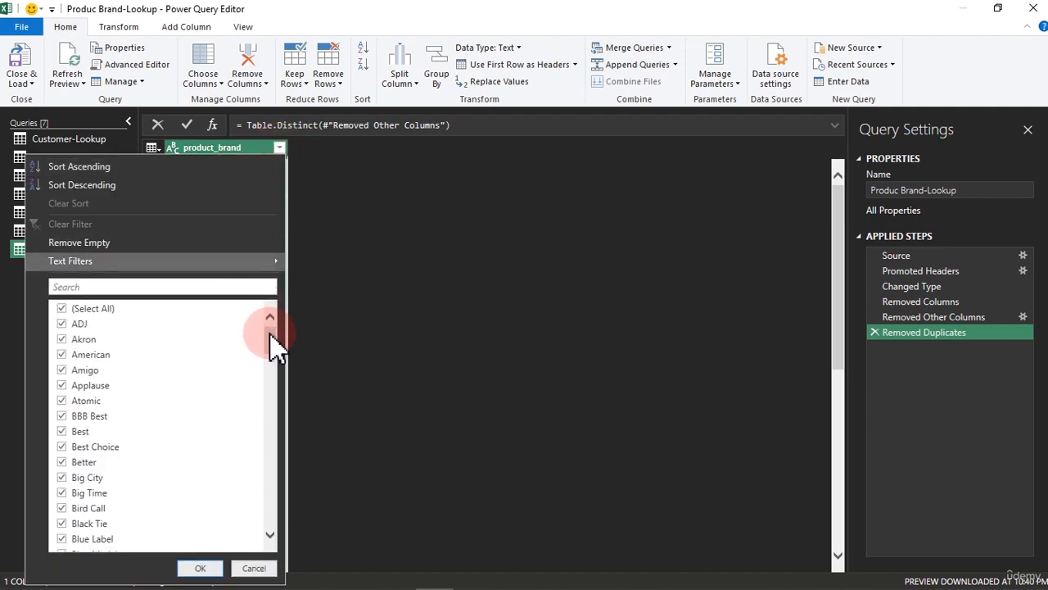
mouse_move(271, 333)
mouse_down()
mouse_move(256, 510)
mouse_move(267, 327)
mouse_up()
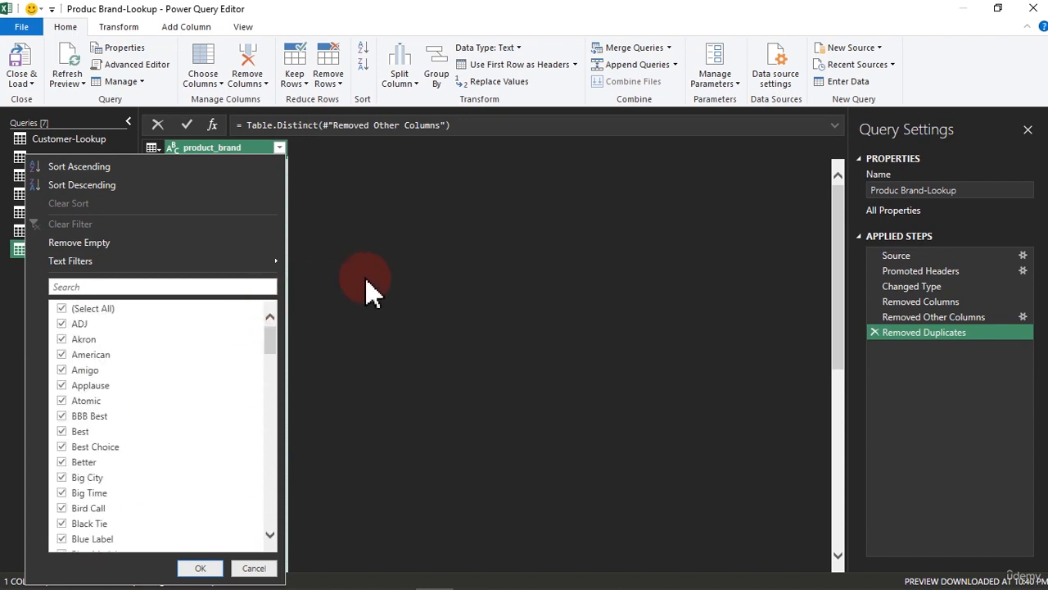
click(875, 332)
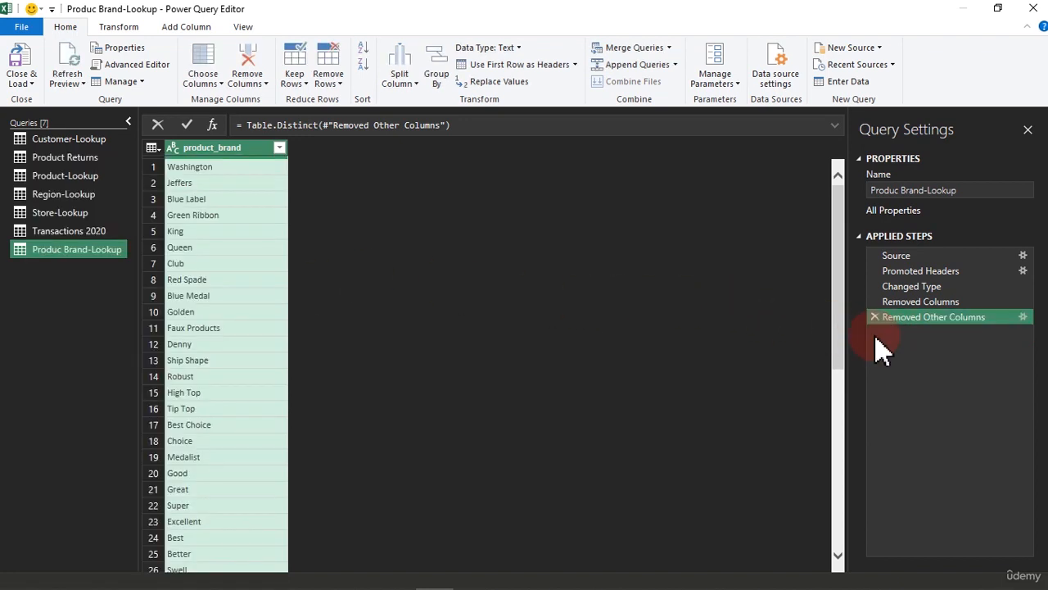
Remove duplicate values from the product_brand column and add an index column starting from 0.
right_click(233, 168)
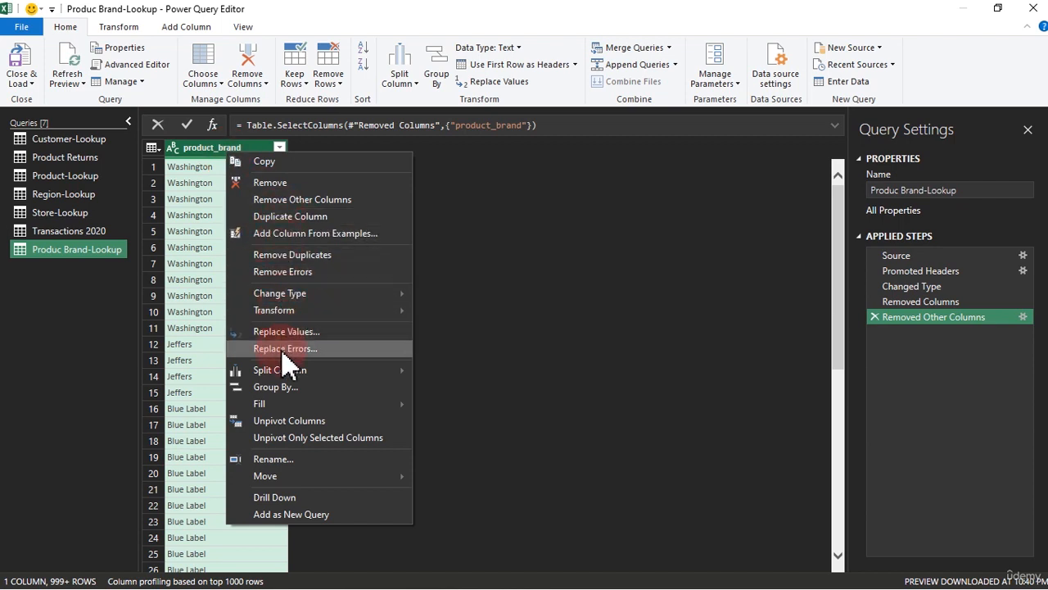
click(270, 255)
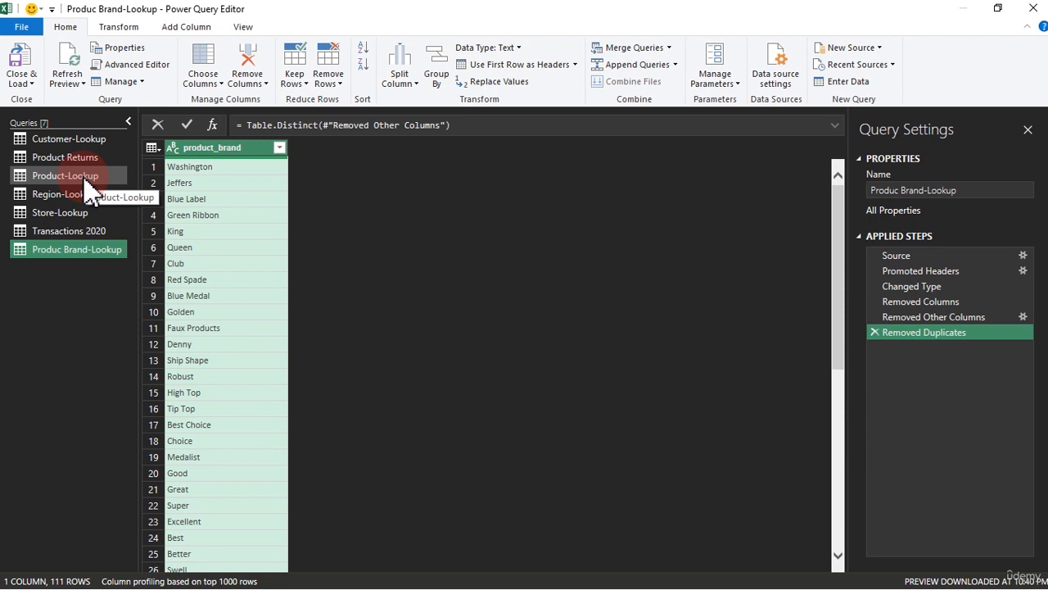
click(165, 27)
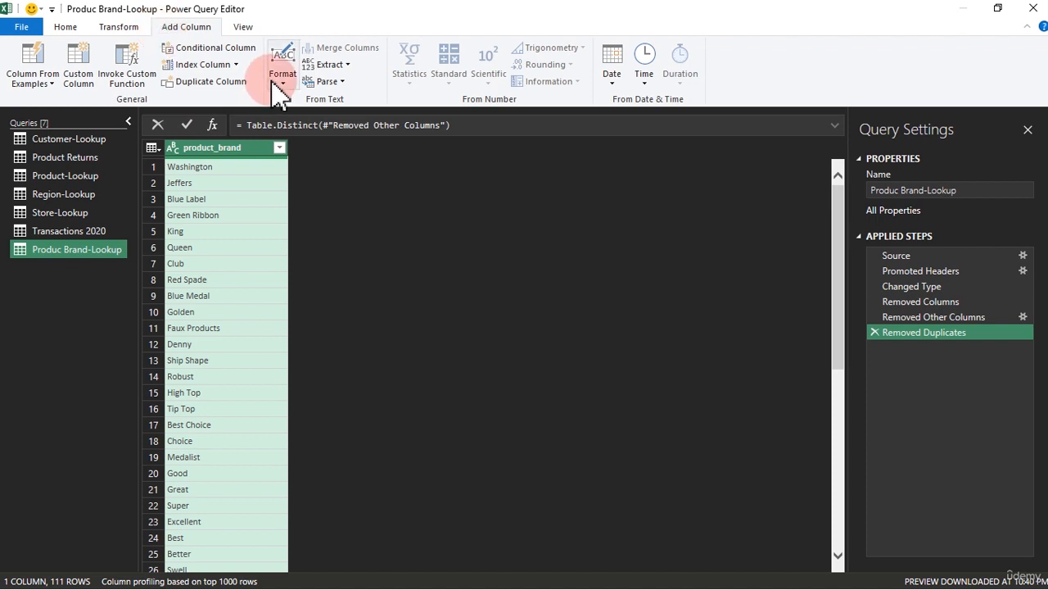
click(236, 65)
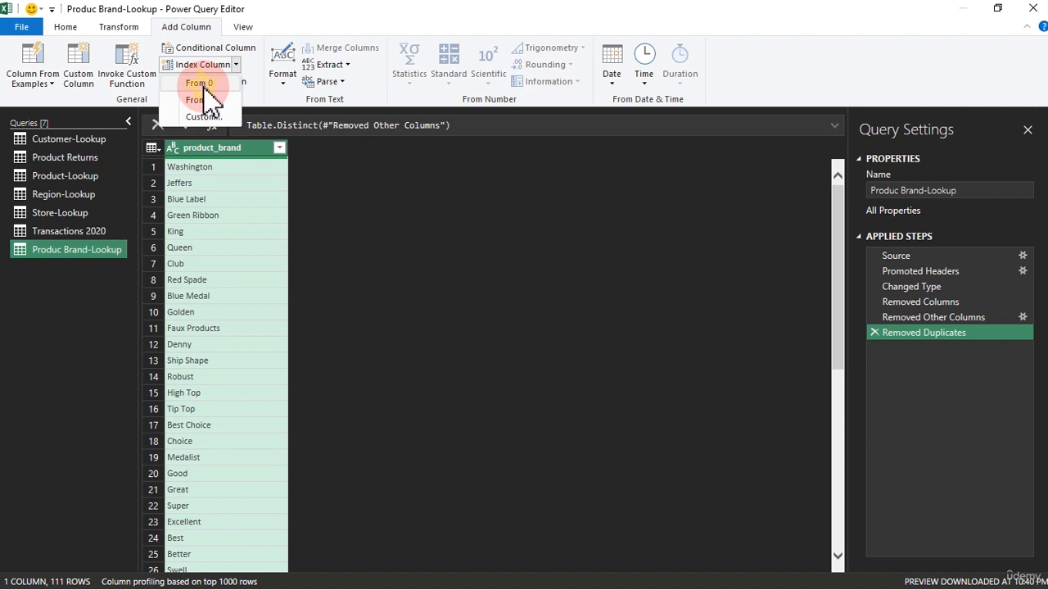
click(200, 83)
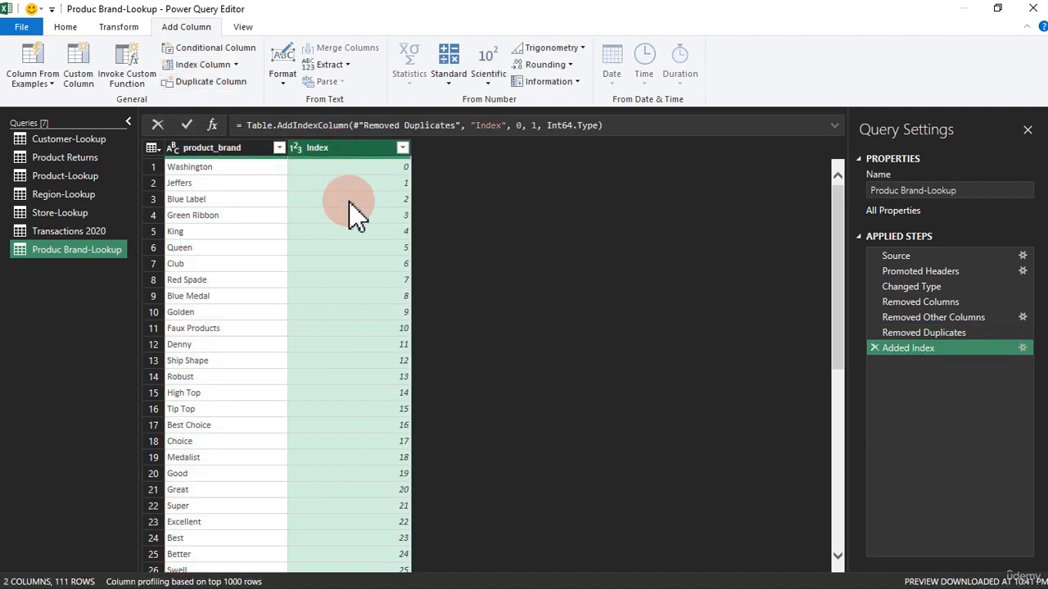
Check the Index column's values through to the last one and add a second index column starting from 1.
click(403, 149)
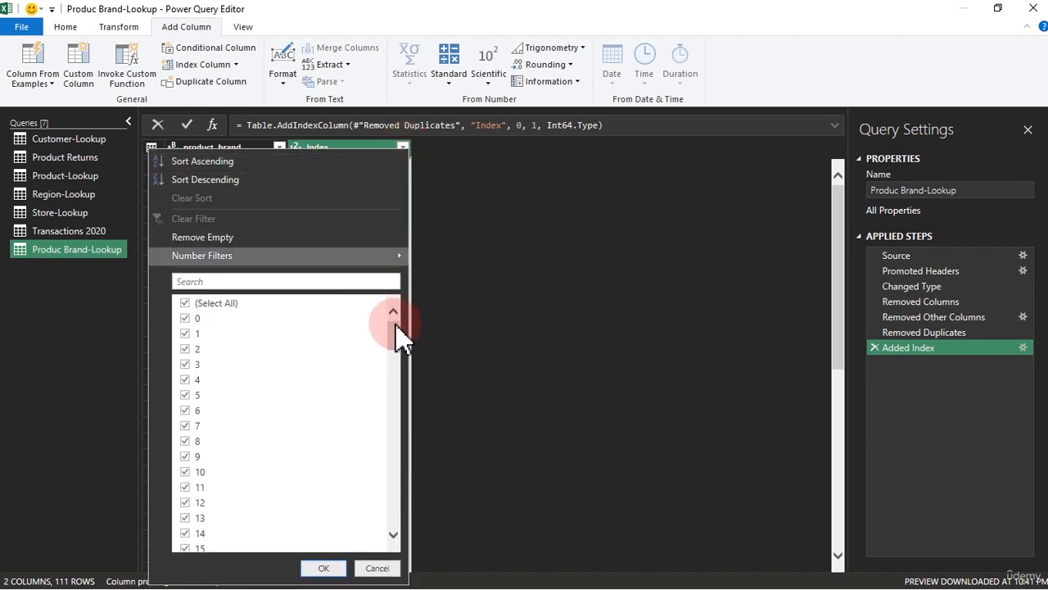
drag(395, 334, 396, 547)
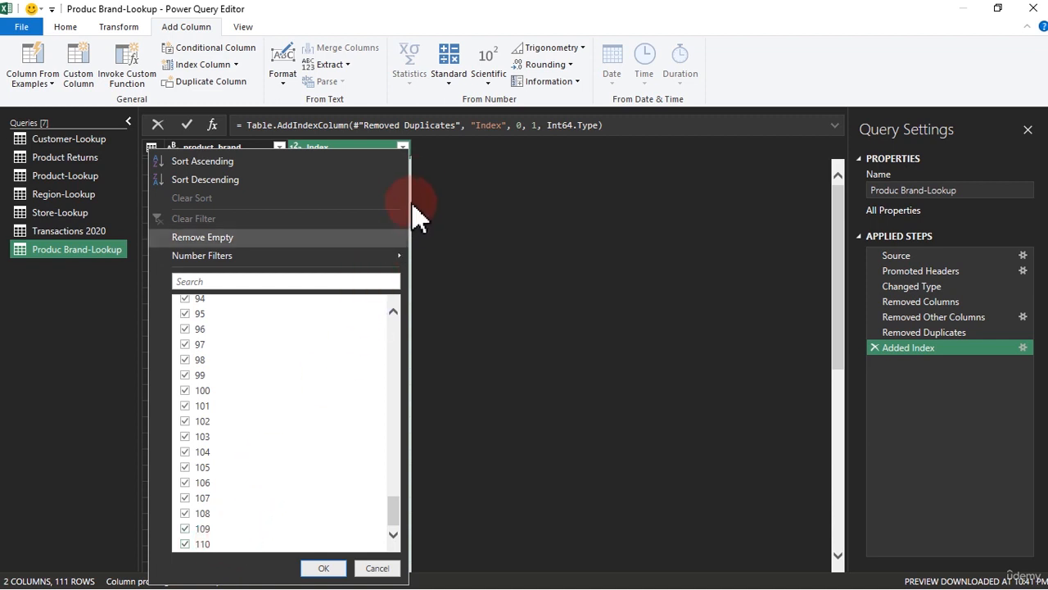
click(391, 149)
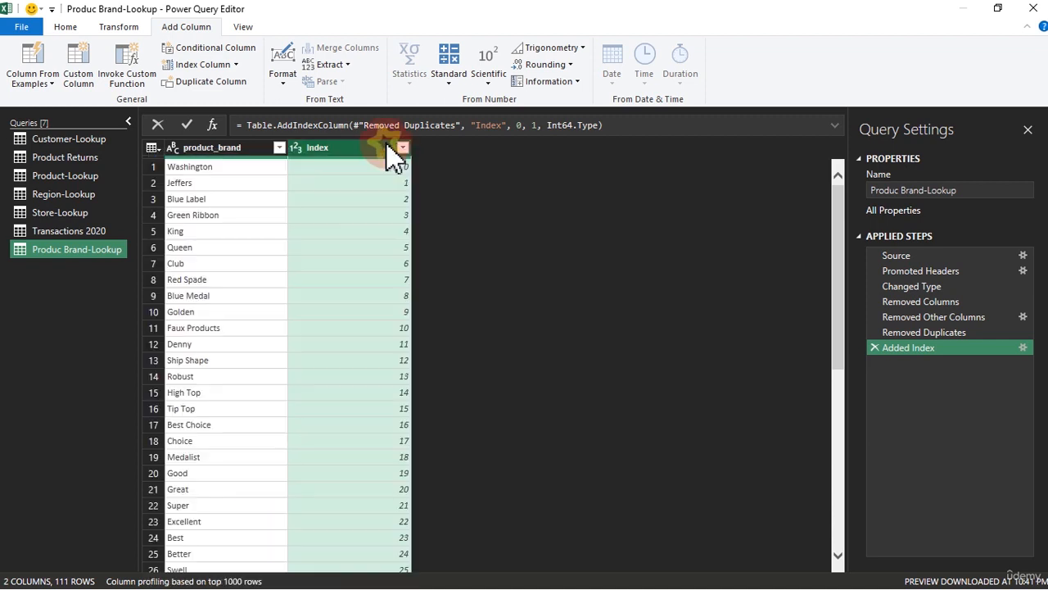
click(235, 65)
click(215, 99)
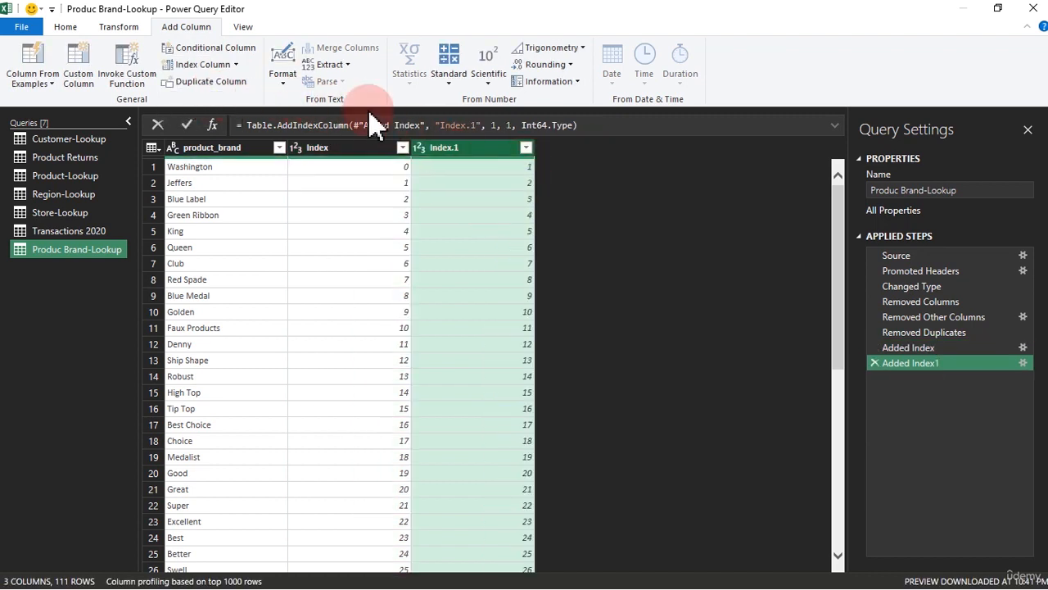
Add a custom index column with a starting index of 10 and an increment of 20.
click(235, 65)
click(205, 113)
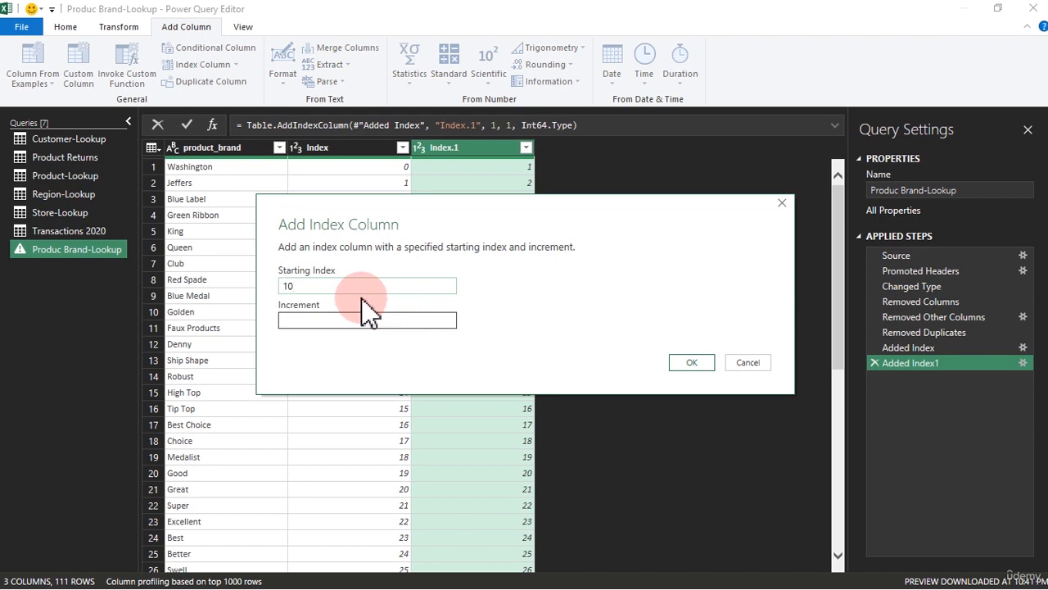
click(349, 321)
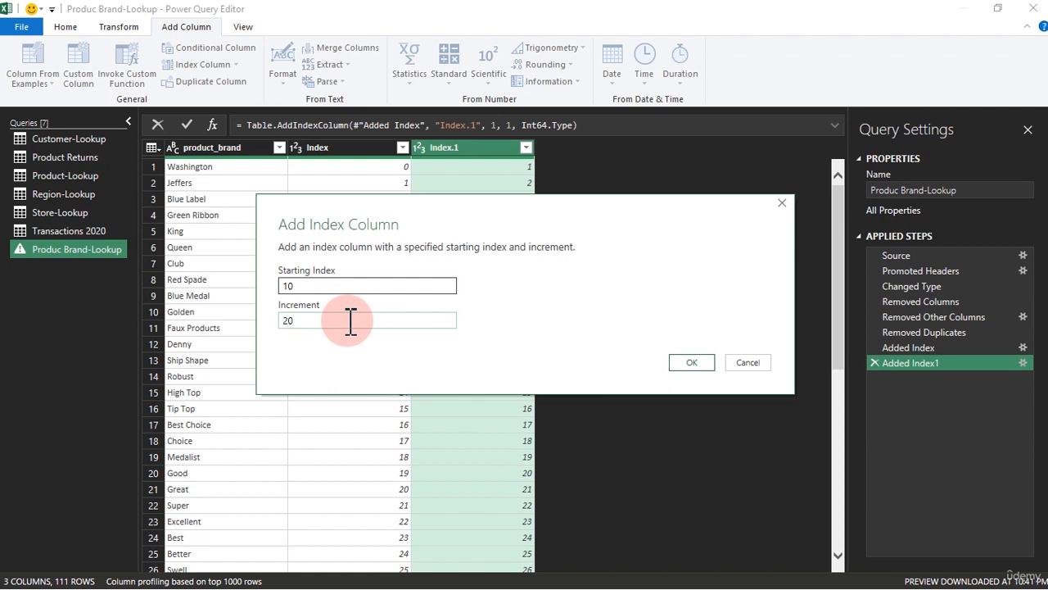
click(693, 364)
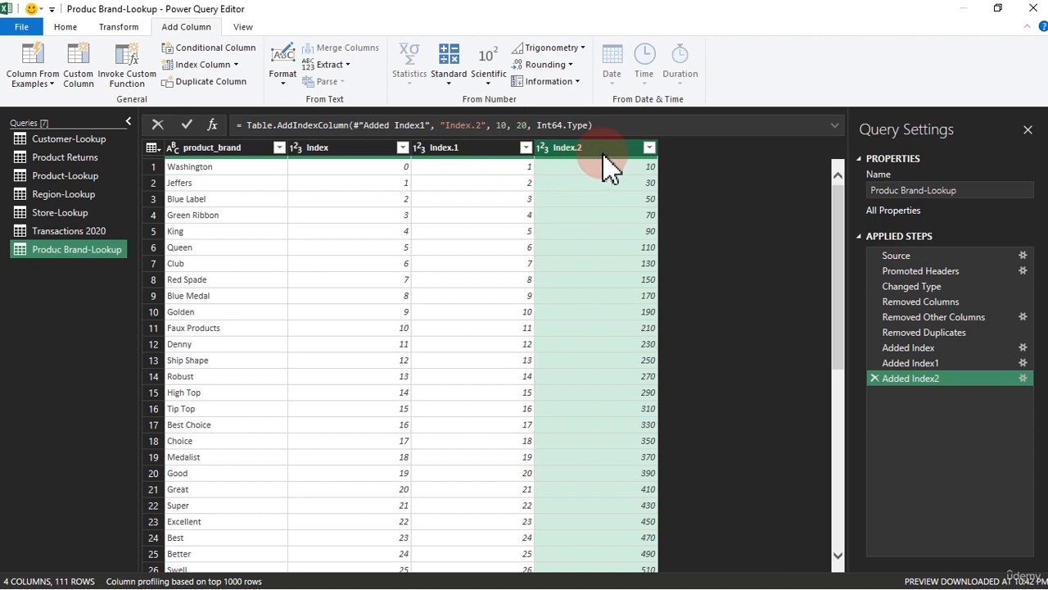
Remove the Index and Index.1 columns from the Produc Brand-Lookup query.
click(482, 150)
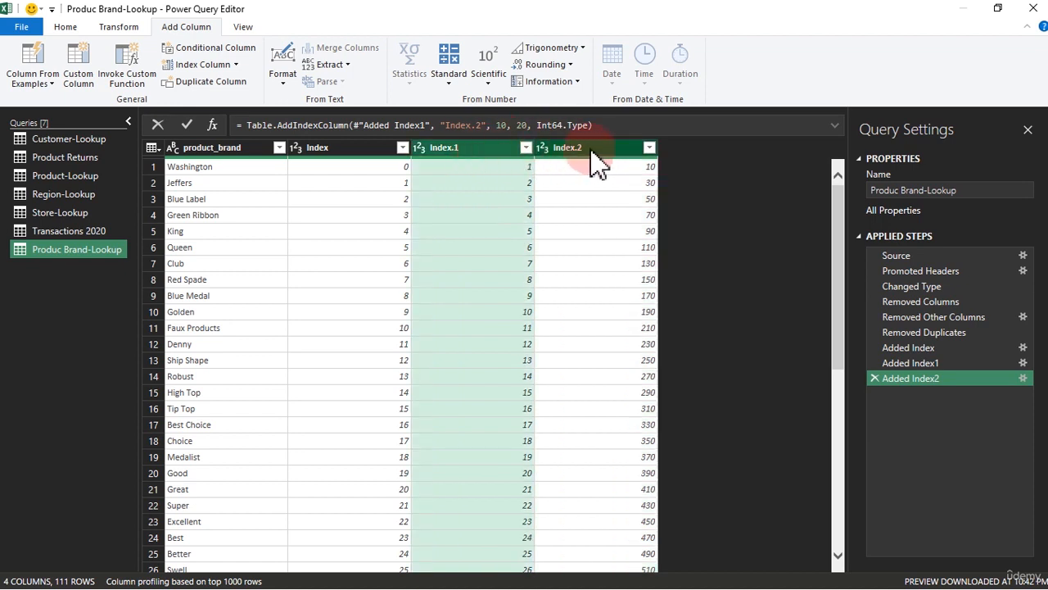
click(593, 152)
click(457, 155)
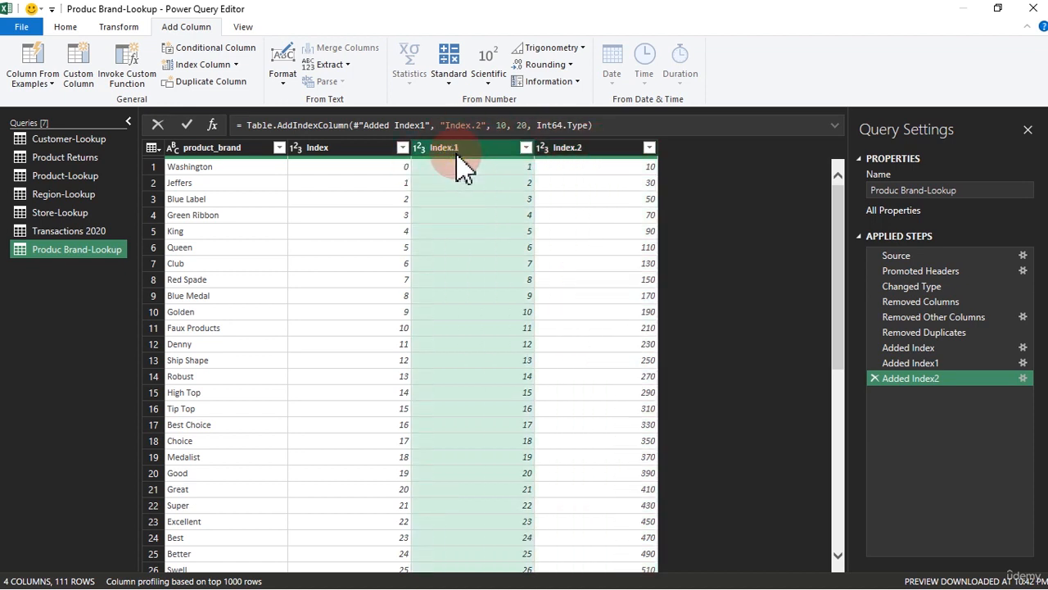
ctrl+click(354, 156)
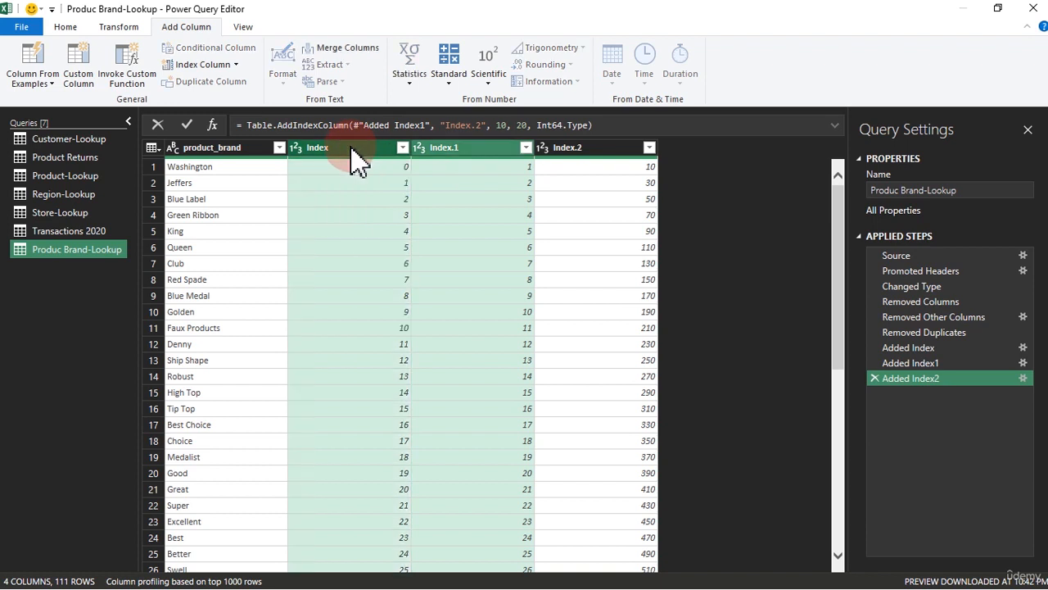
key(Delete)
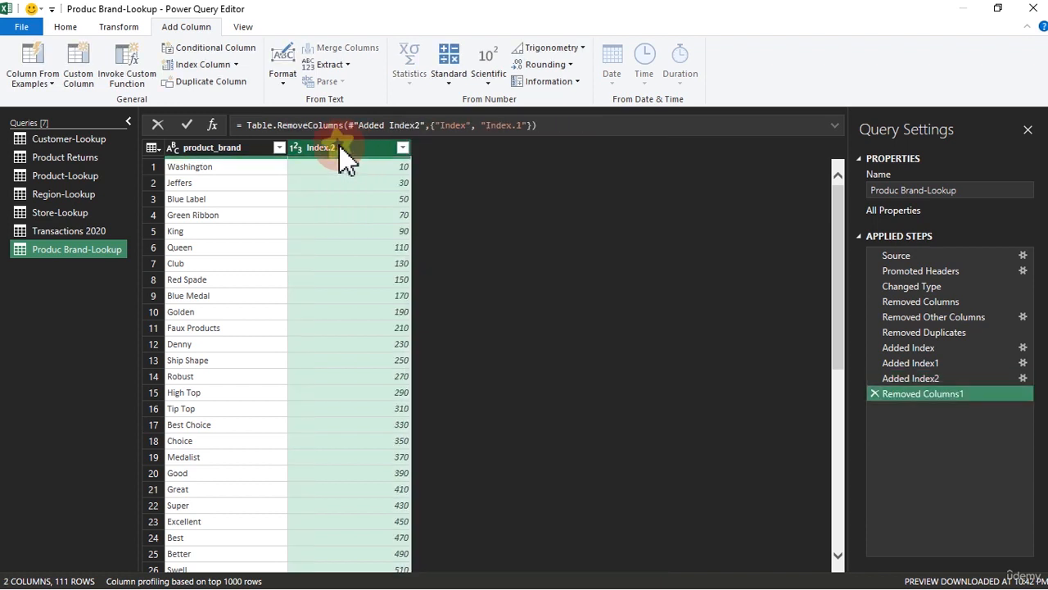
Rename the Index.2 column as Brand ID and move it in front of the product_brand column.
double_click(343, 148)
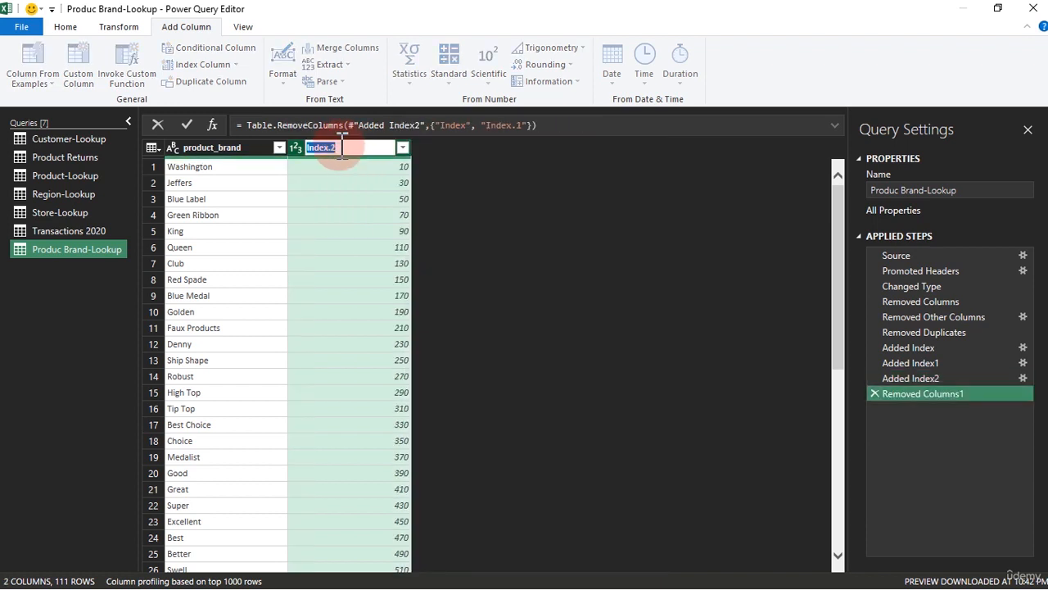
text(Brand I)
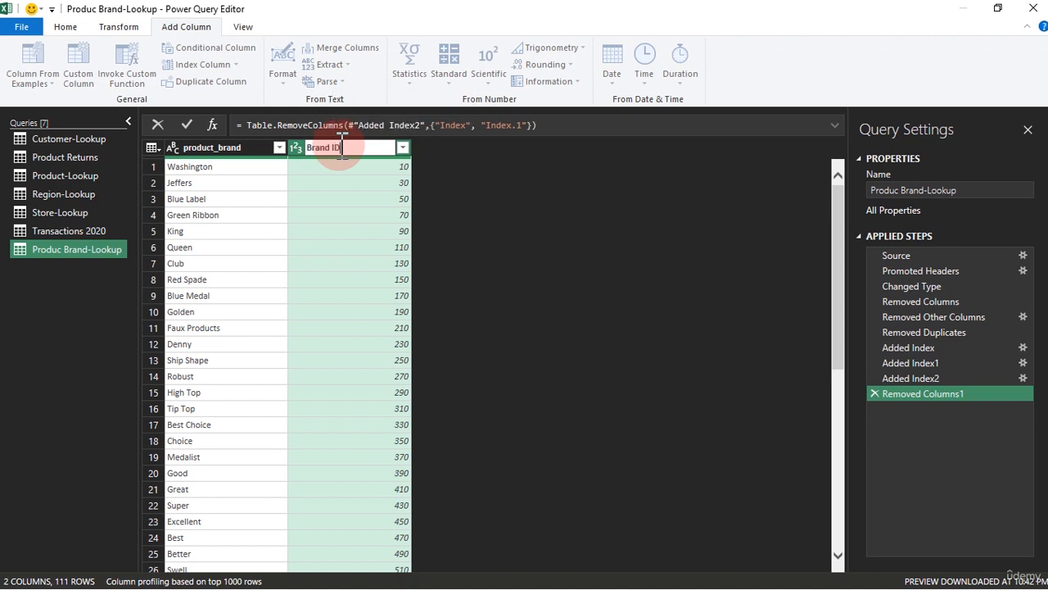
text(D)
key(Return)
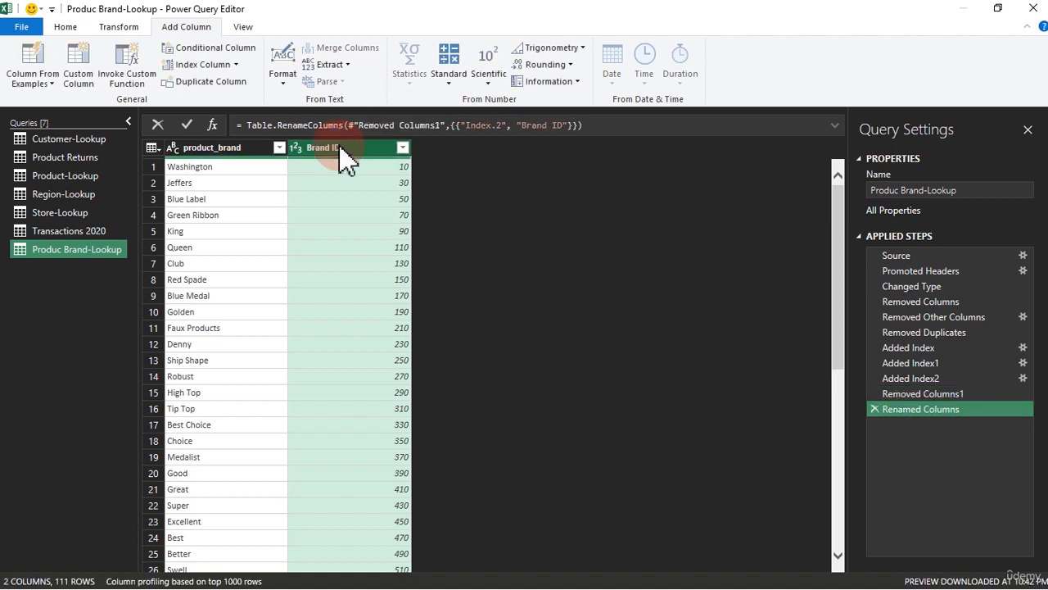
drag(340, 150, 211, 159)
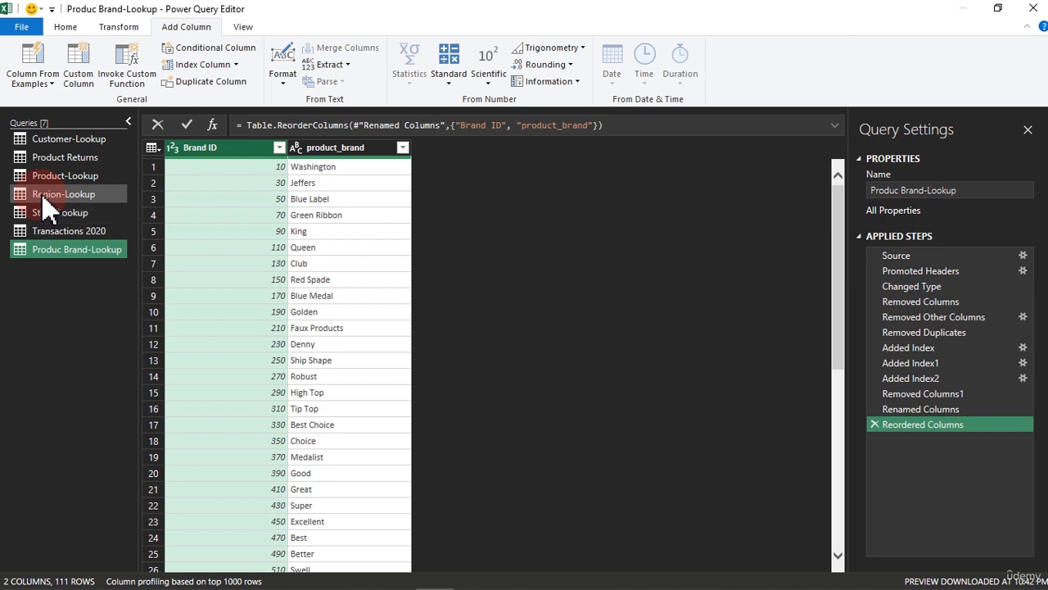
Merge Produc Brand-Lookup into the Product-Lookup query, matching both on product_brand with a Left Outer join.
click(68, 177)
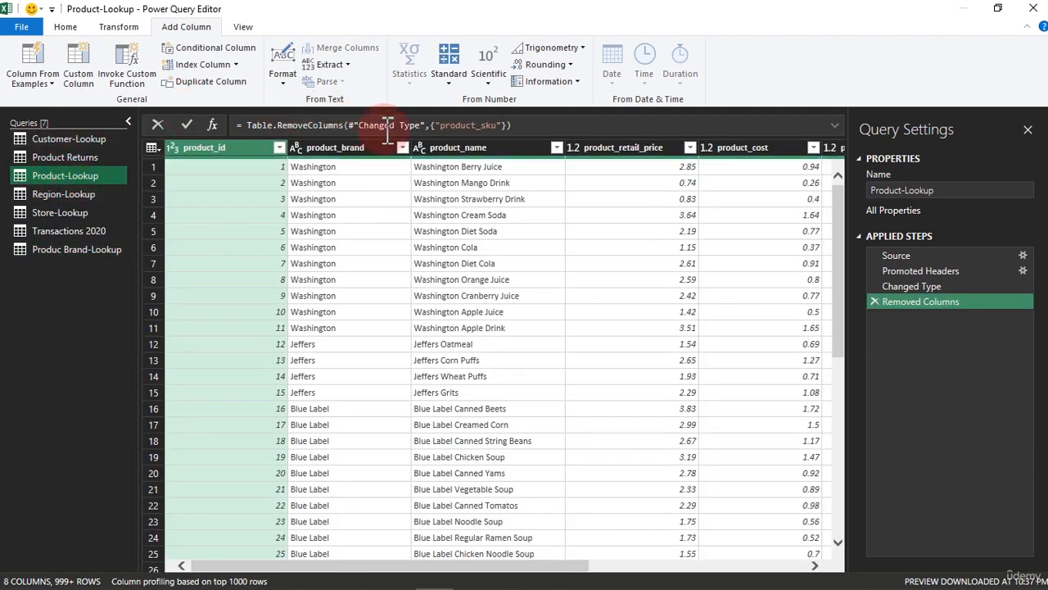
click(343, 149)
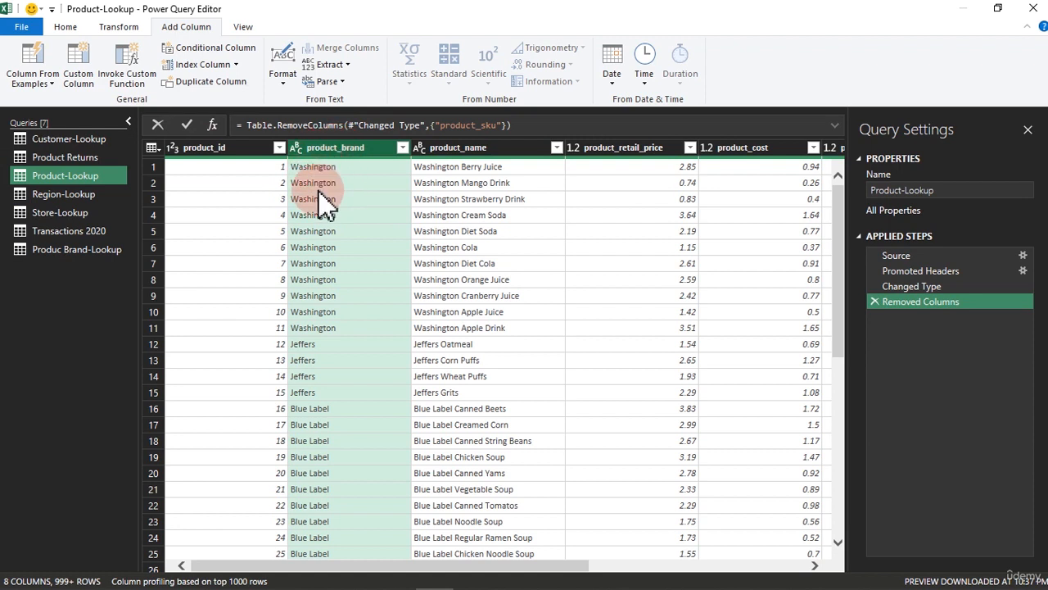
click(67, 26)
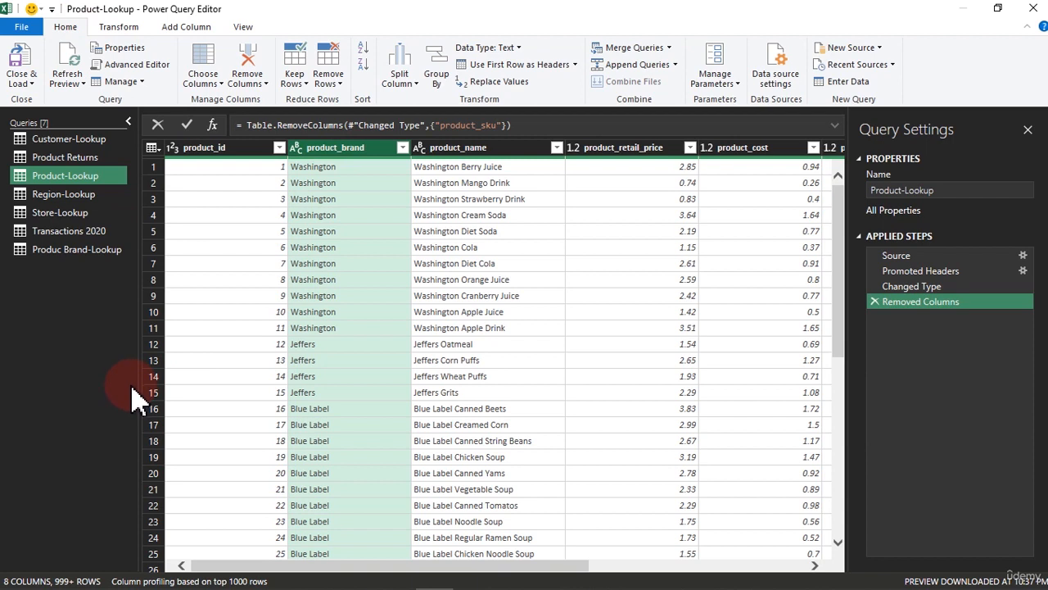
click(670, 48)
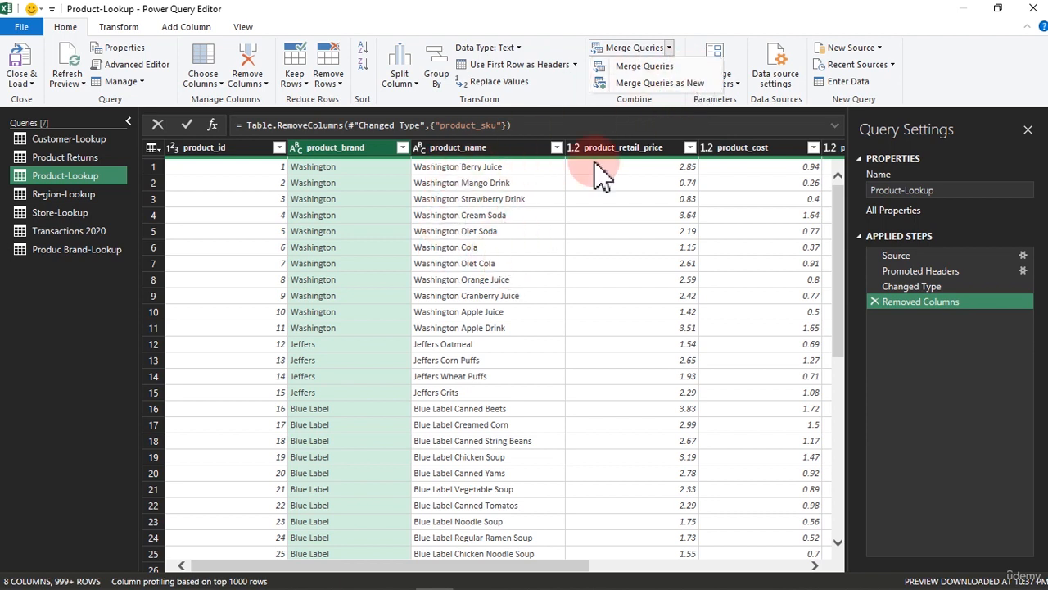
click(654, 82)
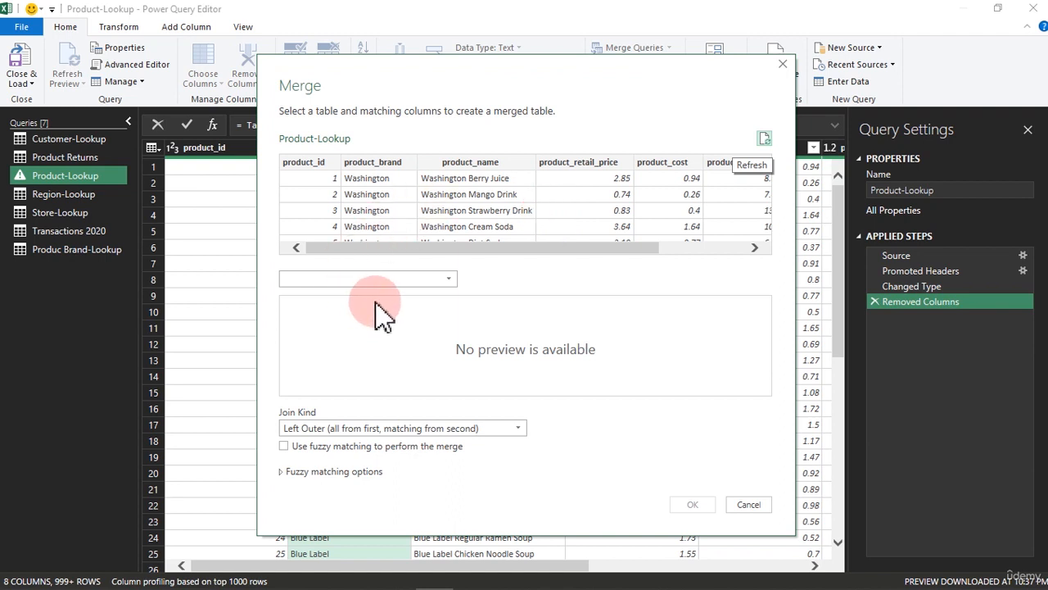
click(388, 279)
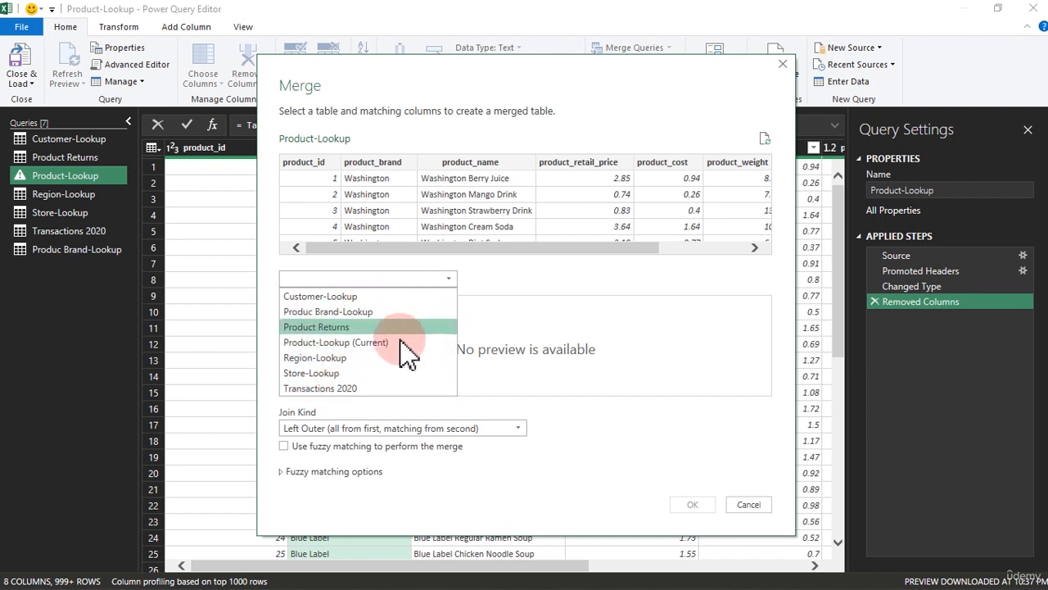
click(353, 312)
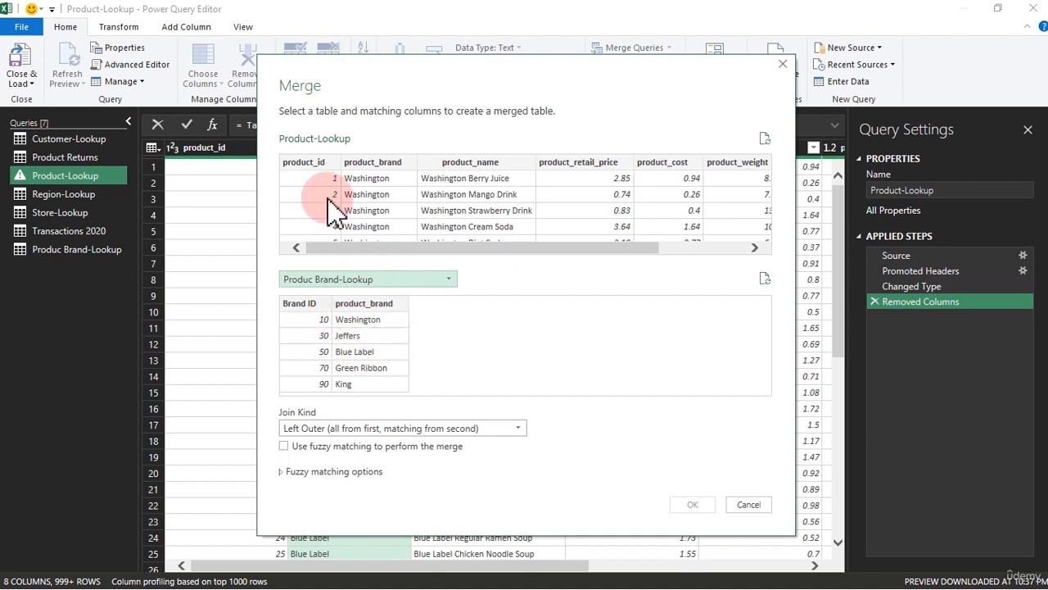
click(384, 167)
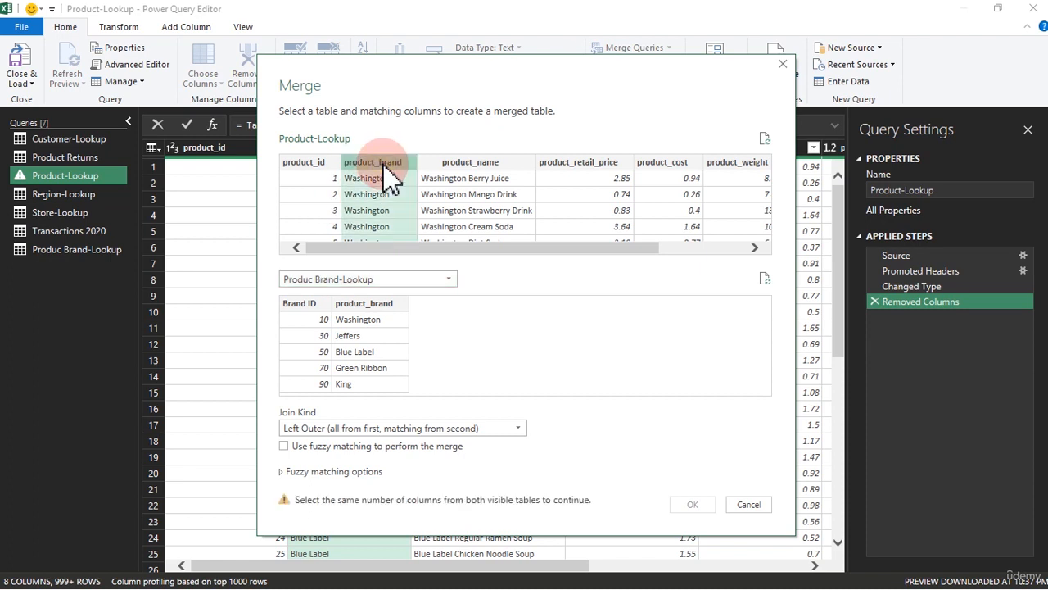
click(373, 307)
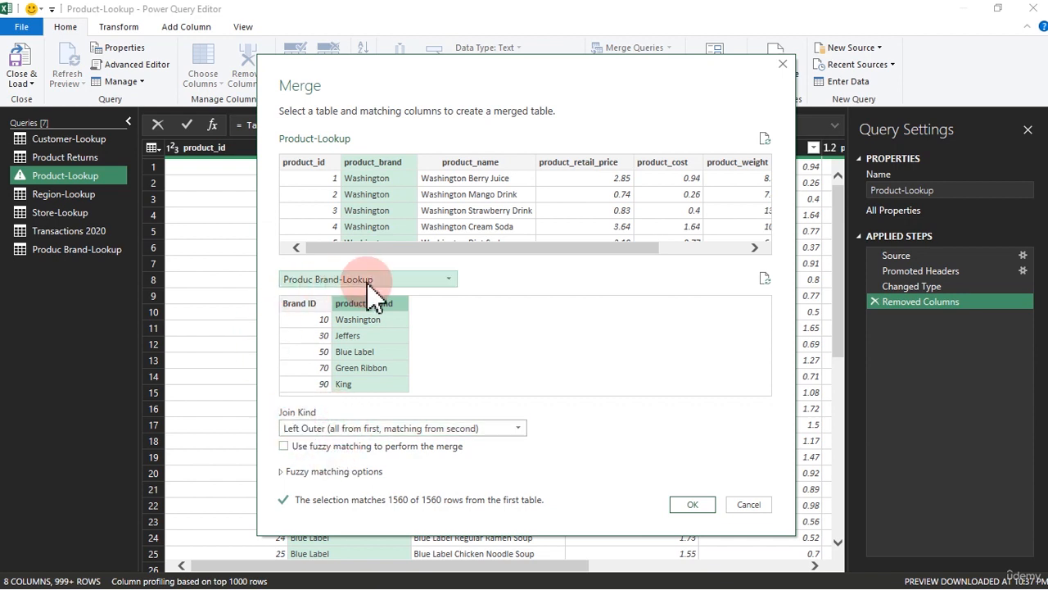
click(693, 505)
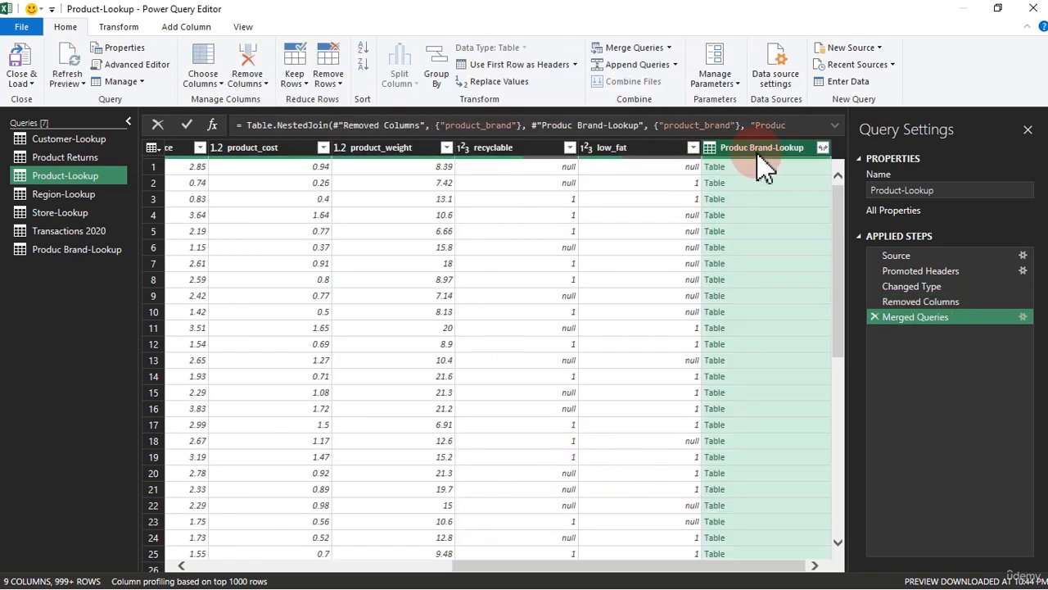
Expand the merged Produc Brand-Lookup column to Brand ID only, without the original column name as prefix.
click(823, 147)
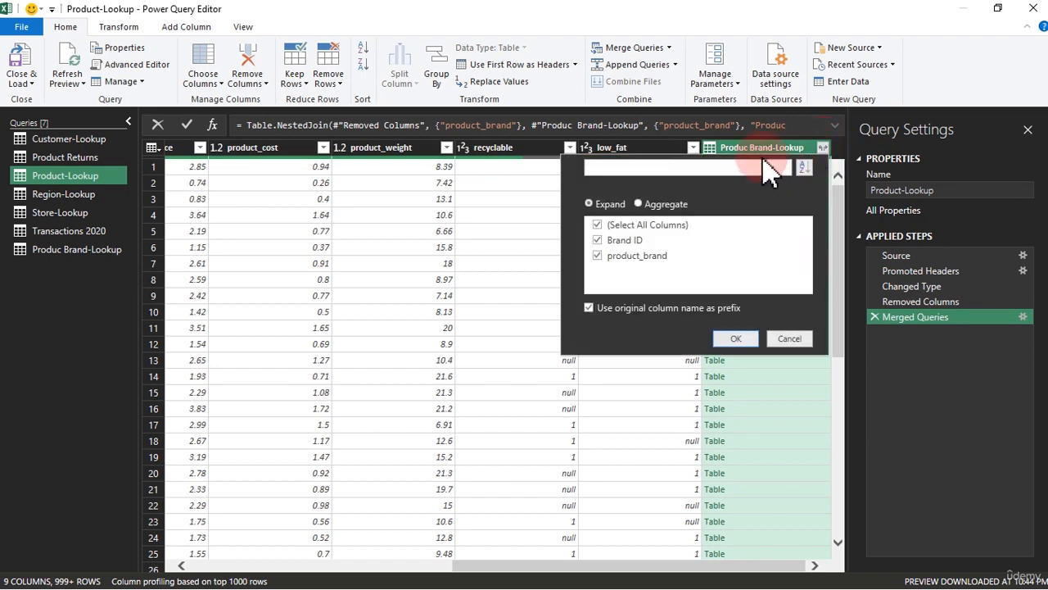
click(598, 254)
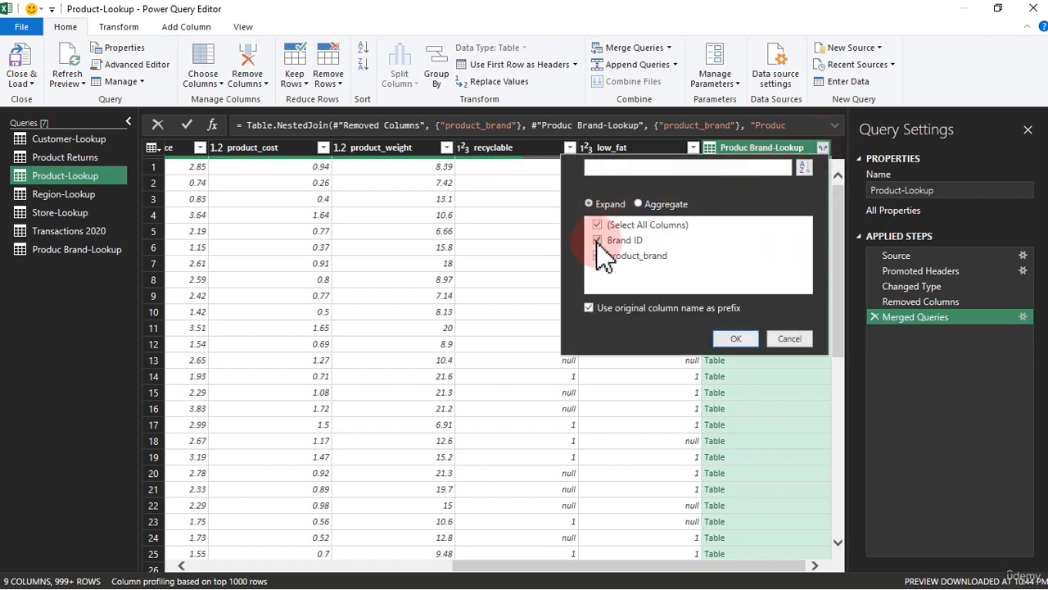
click(670, 227)
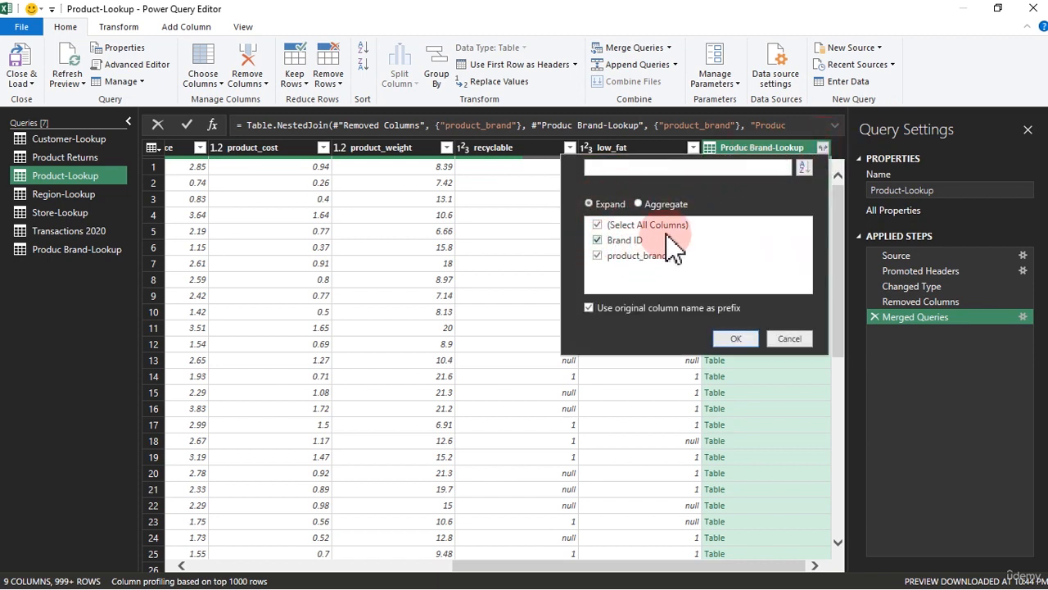
click(597, 256)
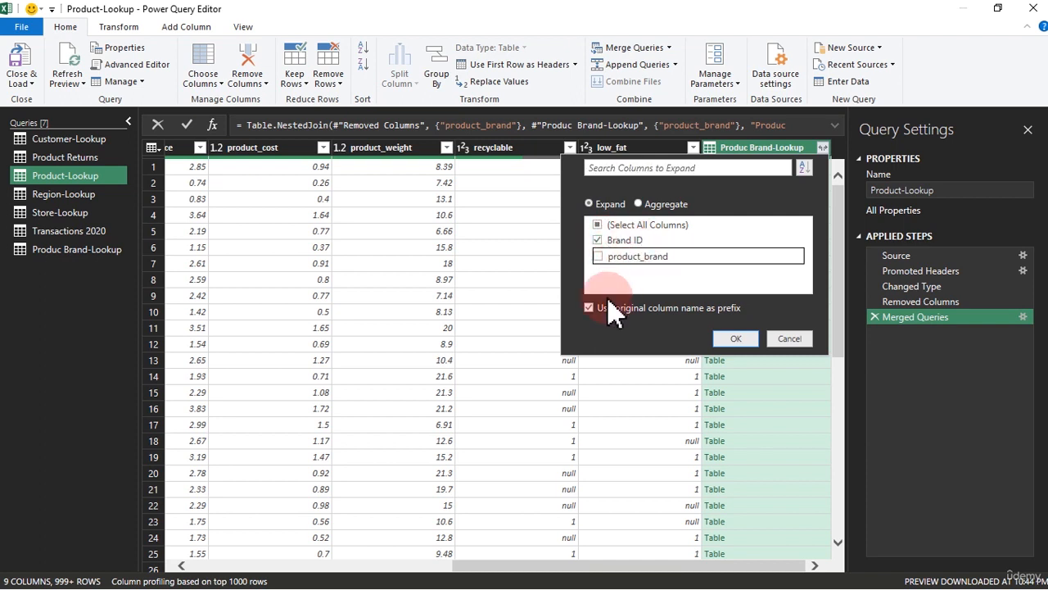
click(591, 310)
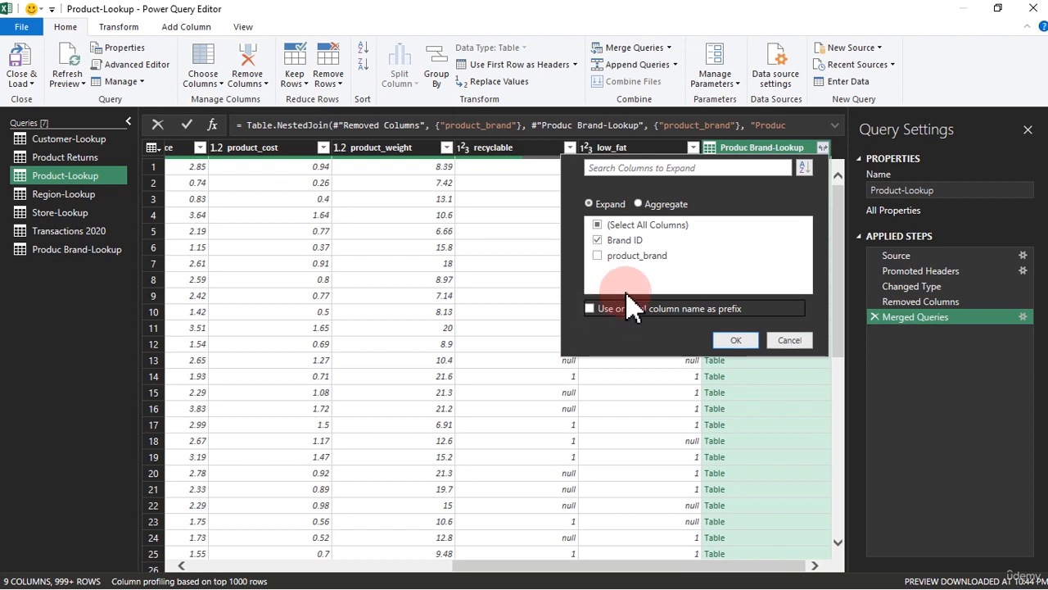
click(735, 340)
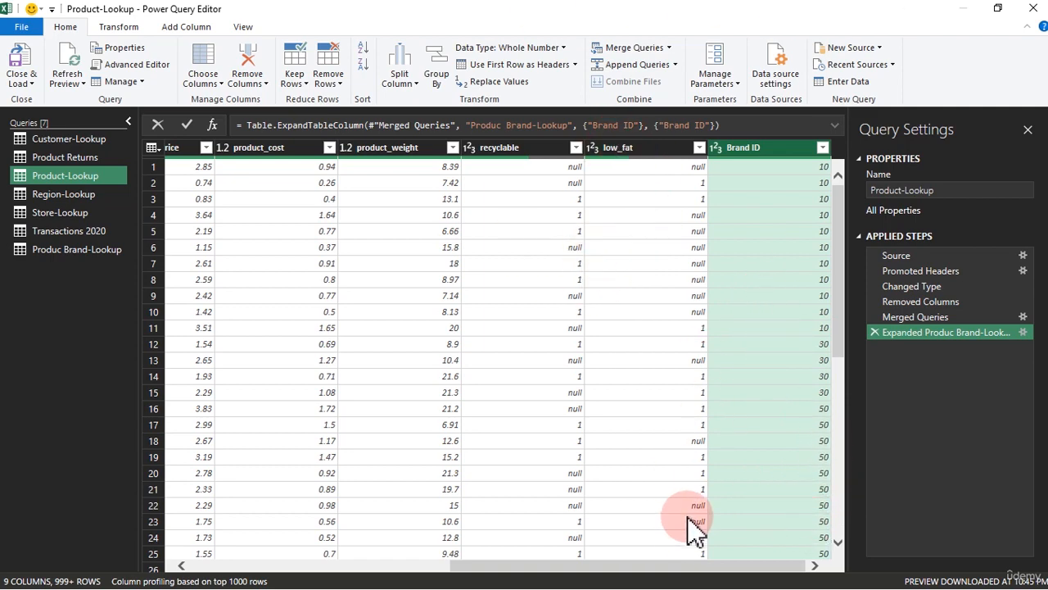
Remove the product_brand column from the Product-Lookup query.
drag(692, 570, 375, 555)
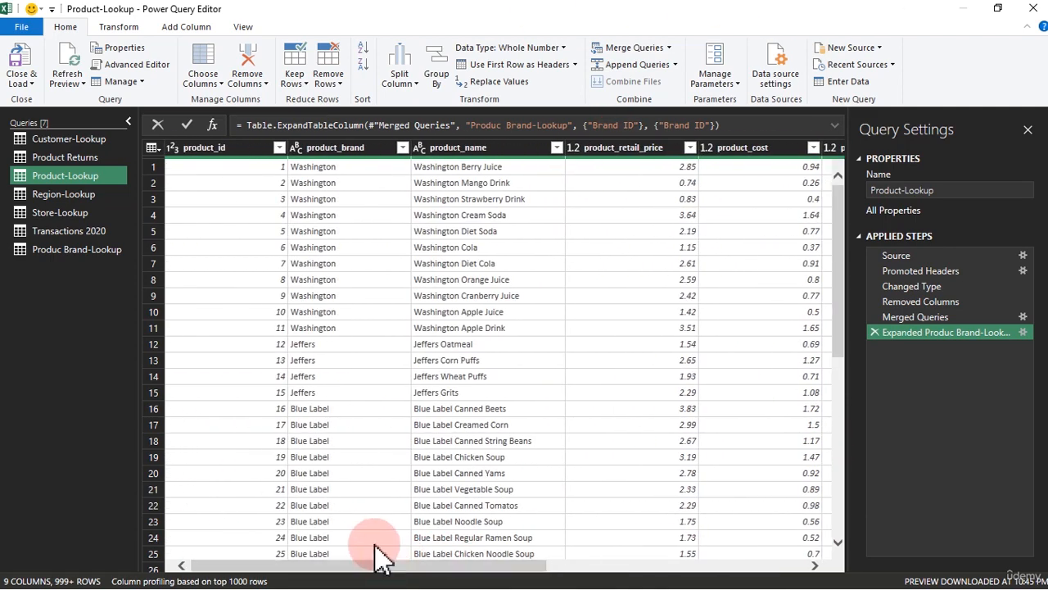
click(344, 150)
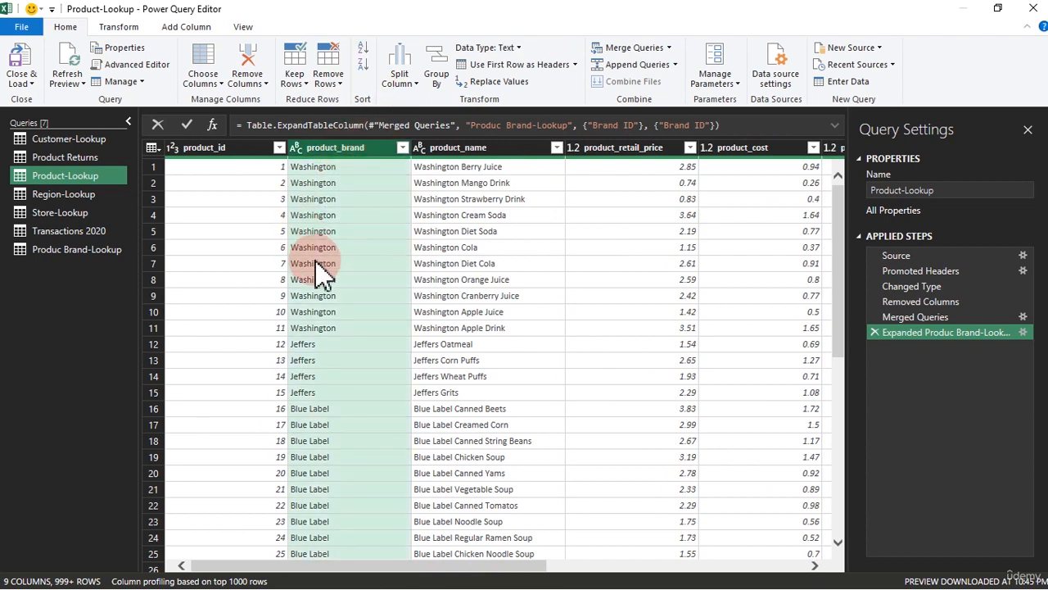
key(Delete)
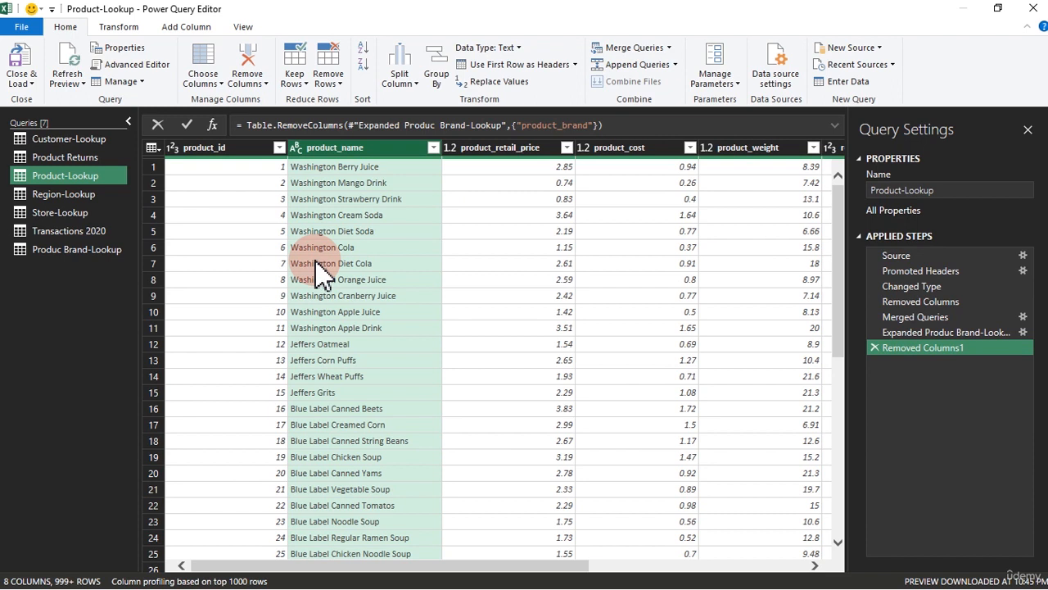
Open the Produc Brand-Lookup query and show the commands for adding columns.
click(101, 254)
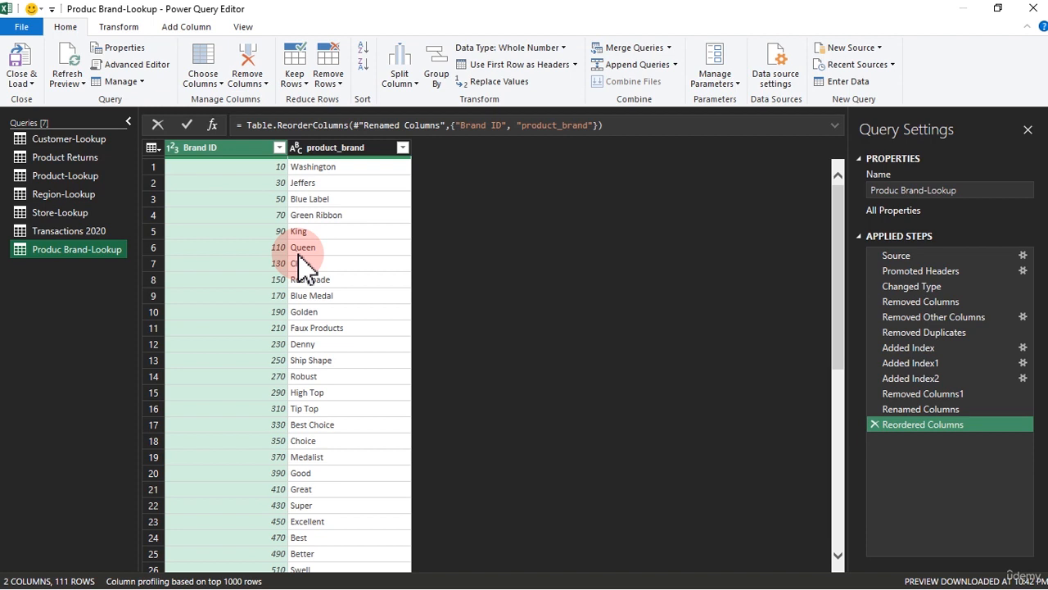
click(181, 27)
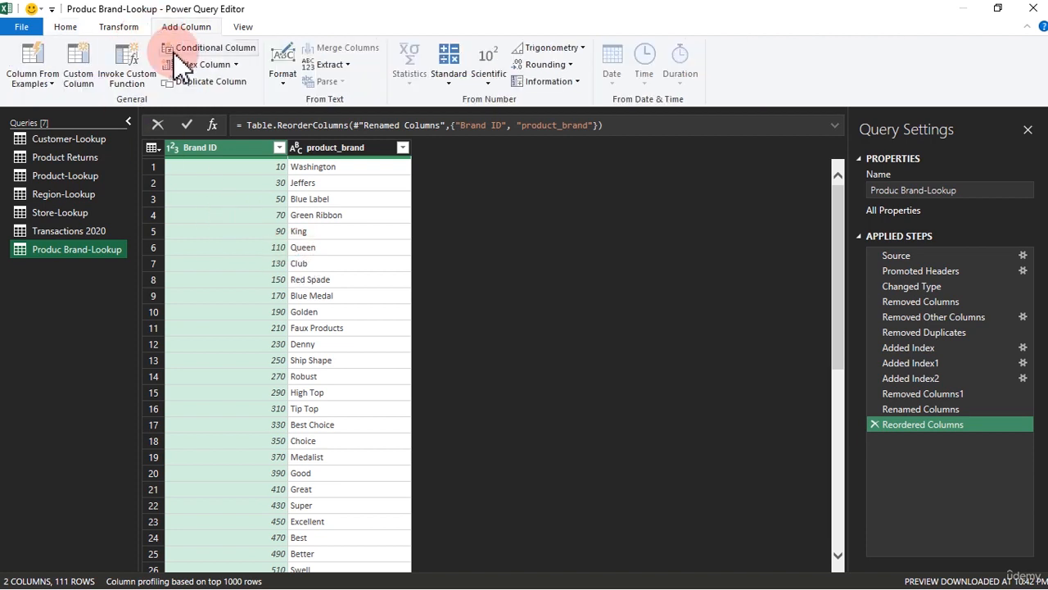